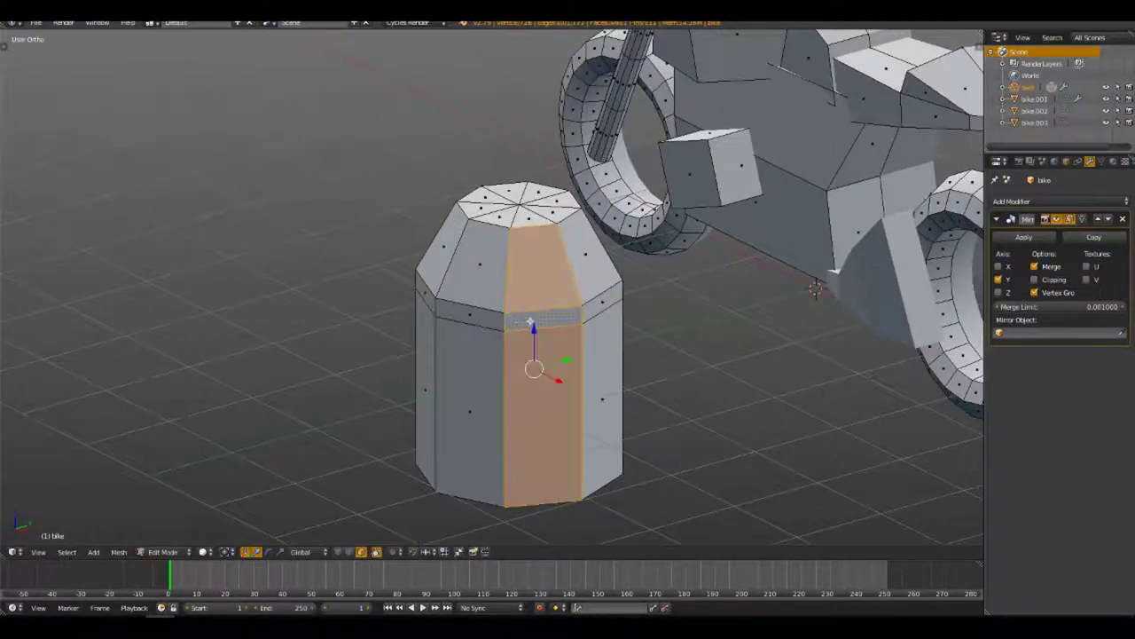
Extrude the cylinder's end face outward into a thinner end plate.
middle_drag(609, 312, 716, 342)
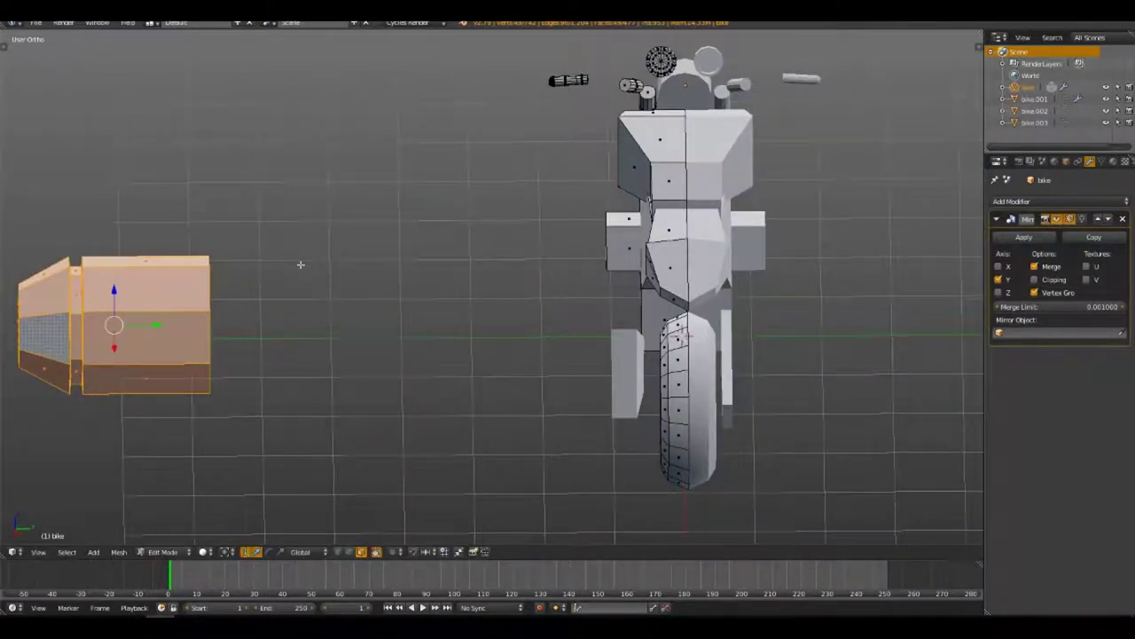
key(e)
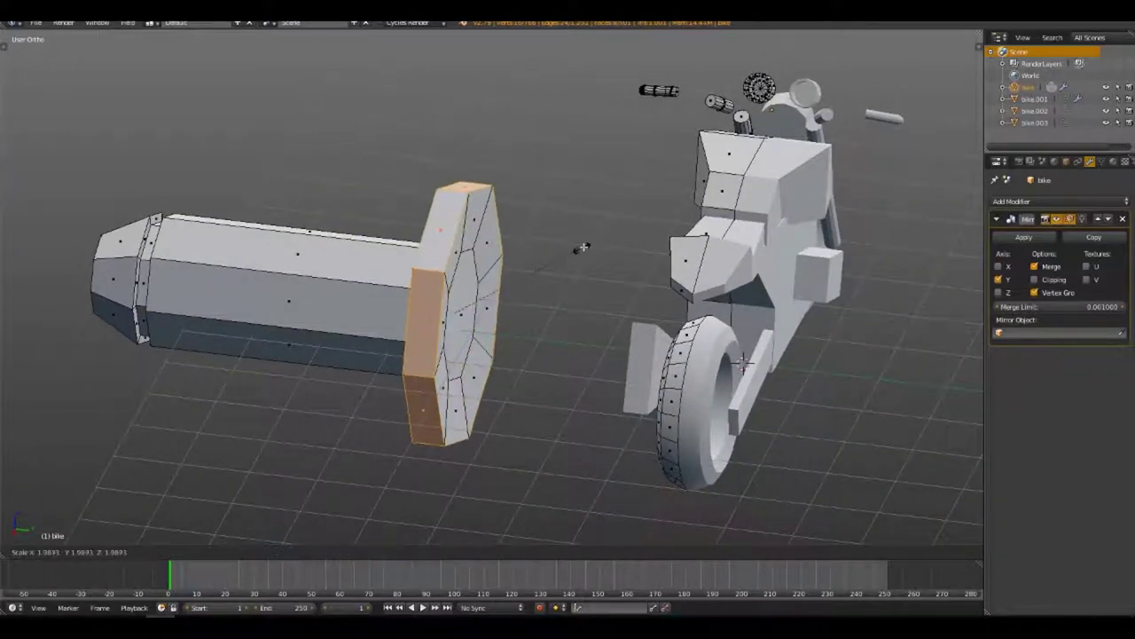
click(583, 247)
middle_drag(583, 248, 479, 264)
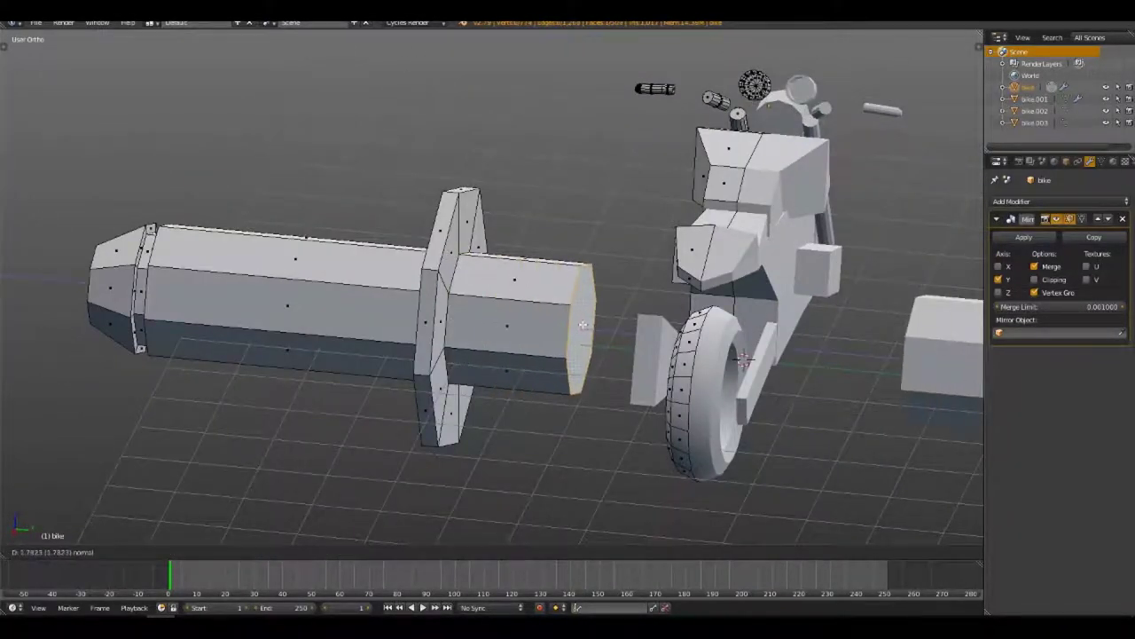
middle_drag(700, 284, 529, 192)
Move the bar end along Z and rotate the bar piece.
key(g)
key(z)
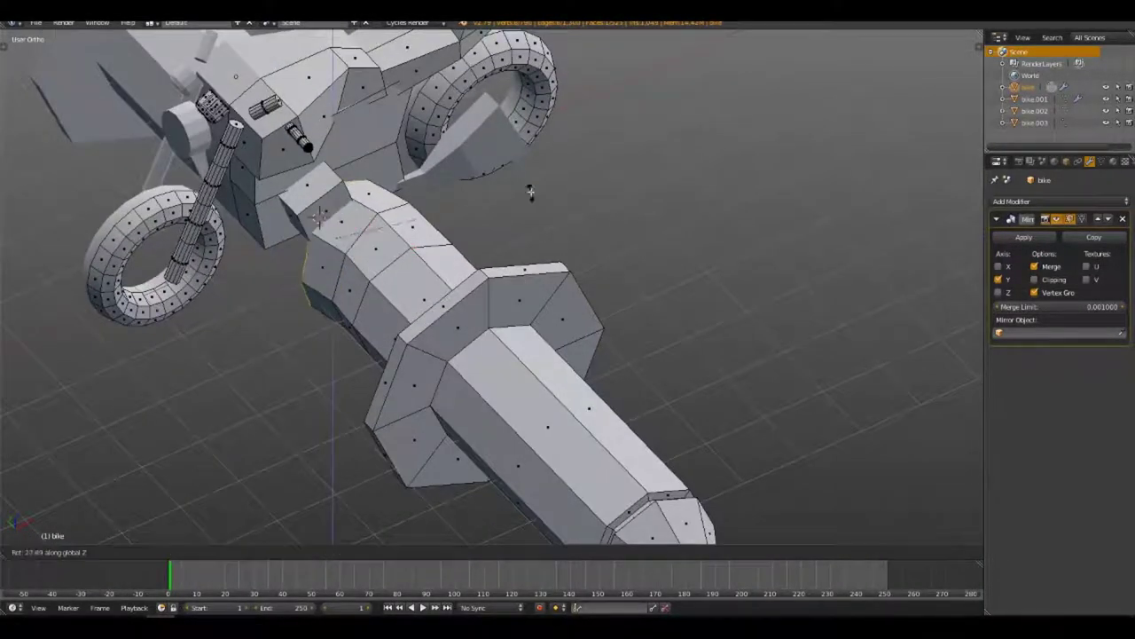
key(a)
scroll(321, 216, down, 5)
middle_drag(321, 216, 536, 396)
key(a)
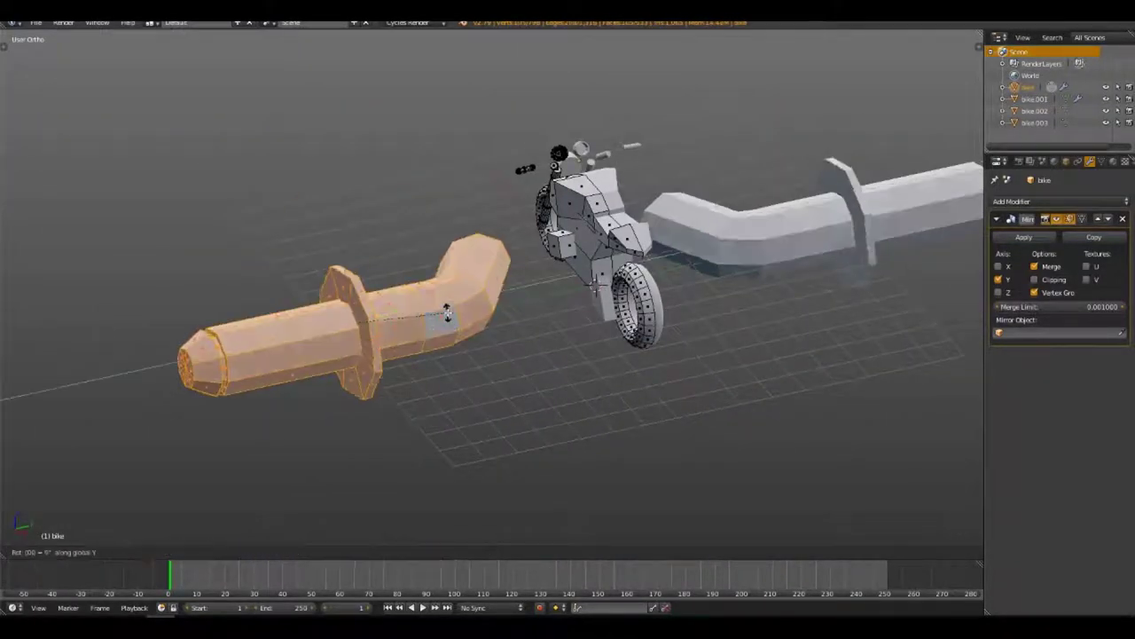
click(446, 311)
middle_drag(446, 310, 463, 297)
Rotate the tip section to bend the handlebar.
key(Tab)
scroll(463, 297, up, 5)
key(r)
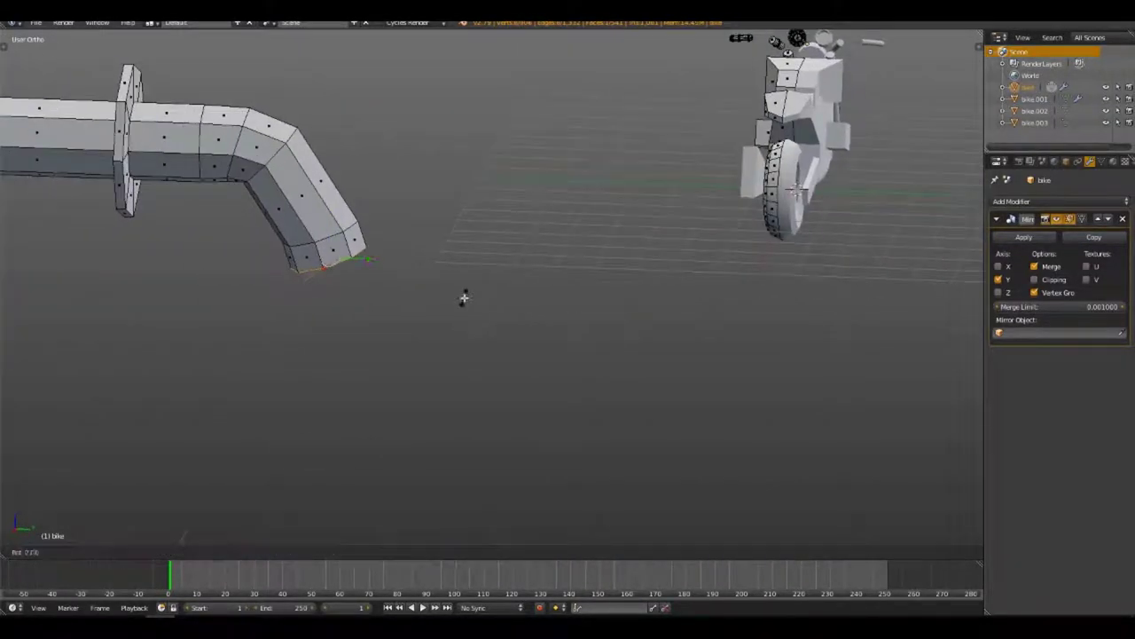
click(588, 282)
middle_drag(588, 282, 388, 228)
Extrude a long straight extension from the bent tip and move it into place.
key(e)
key(w)
click(608, 296)
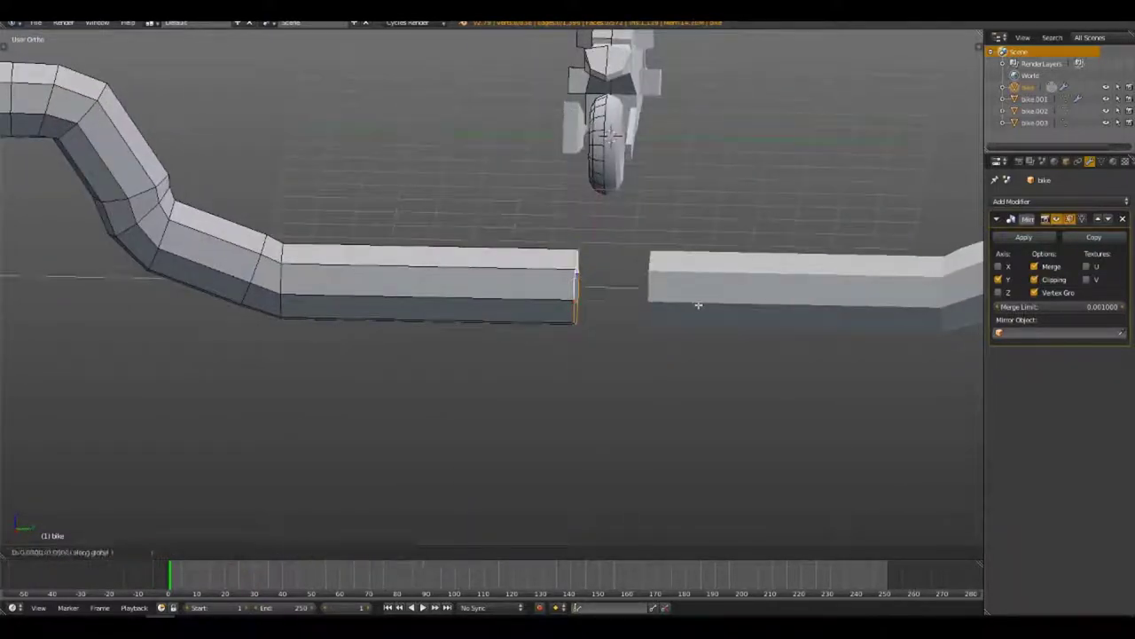
click(698, 305)
scroll(698, 305, down, 4)
mouse_move(698, 306)
middle_down()
mouse_move(715, 317)
mouse_move(638, 326)
middle_up()
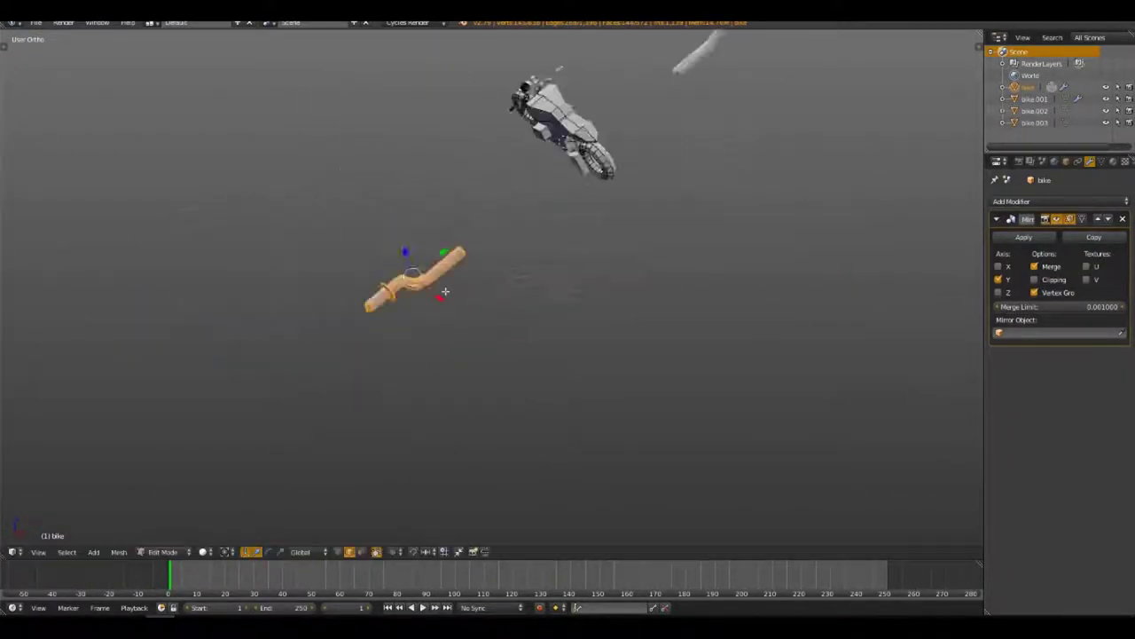
mouse_move(444, 291)
middle_down()
mouse_move(464, 222)
mouse_move(458, 322)
mouse_move(439, 166)
mouse_move(381, 329)
middle_up()
scroll(464, 223, up, 3)
Slide the handlebar along the X axis onto the fork.
scroll(368, 360, up, 2)
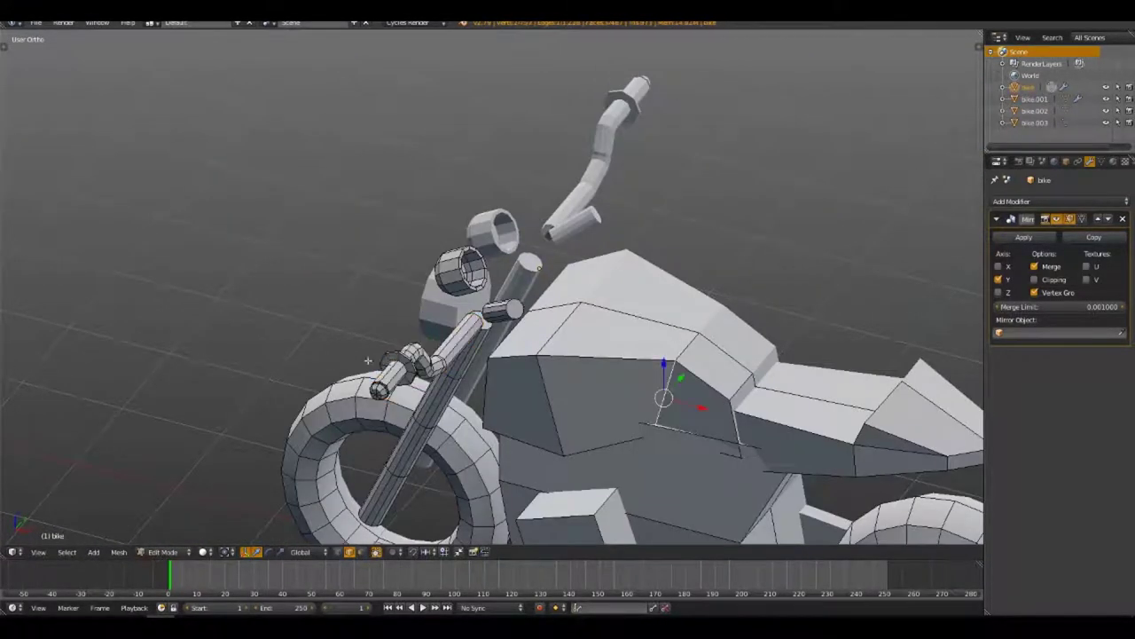
mouse_move(387, 380)
middle_down()
mouse_move(550, 328)
mouse_move(345, 310)
mouse_move(621, 334)
mouse_move(503, 317)
mouse_move(664, 319)
middle_up()
scroll(550, 328, up, 2)
key(g)
key(x)
click(570, 325)
Inspect where the grip meets the fork, toggling between wireframe and solid shading.
key(z)
scroll(344, 310, down, 3)
key(z)
key(z)
key(z)
key(z)
key(z)
mouse_move(627, 261)
middle_down()
mouse_move(624, 342)
mouse_move(675, 352)
mouse_move(612, 197)
middle_up()
key(z)
key(z)
scroll(576, 383, down, 3)
middle_drag(576, 383, 470, 406)
key(z)
key(z)
mouse_move(629, 297)
middle_down()
mouse_move(736, 373)
mouse_move(608, 411)
mouse_move(657, 324)
mouse_move(406, 378)
mouse_move(506, 344)
mouse_move(524, 175)
middle_up()
scroll(770, 395, up, 2)
key(Escape)
scroll(657, 324, up, 3)
key(z)
scroll(507, 344, down, 3)
scroll(507, 345, up, 3)
Fine-tune the handlebar position in Front Ortho view and leave Edit Mode.
key(KP_1)
key(g)
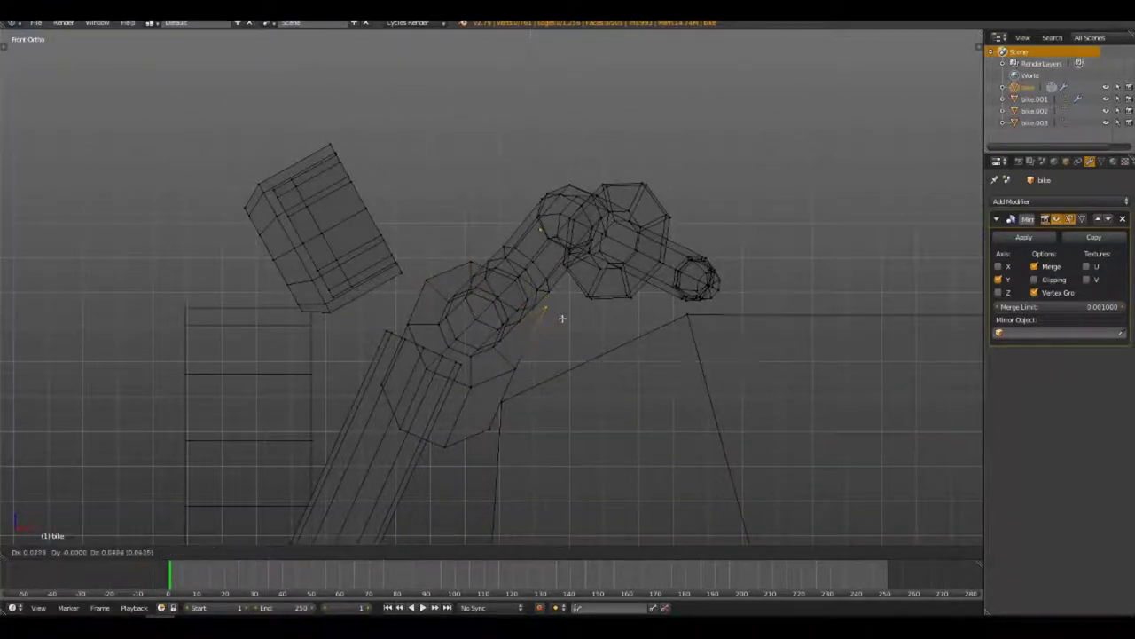
click(562, 318)
key(Tab)
key(z)
mouse_move(563, 317)
middle_down()
mouse_move(687, 329)
mouse_move(547, 329)
mouse_move(329, 400)
middle_up()
Select the headlight cylinder and enter its geometry in Edit Mode.
key(z)
right_click(329, 400)
key(z)
key(Tab)
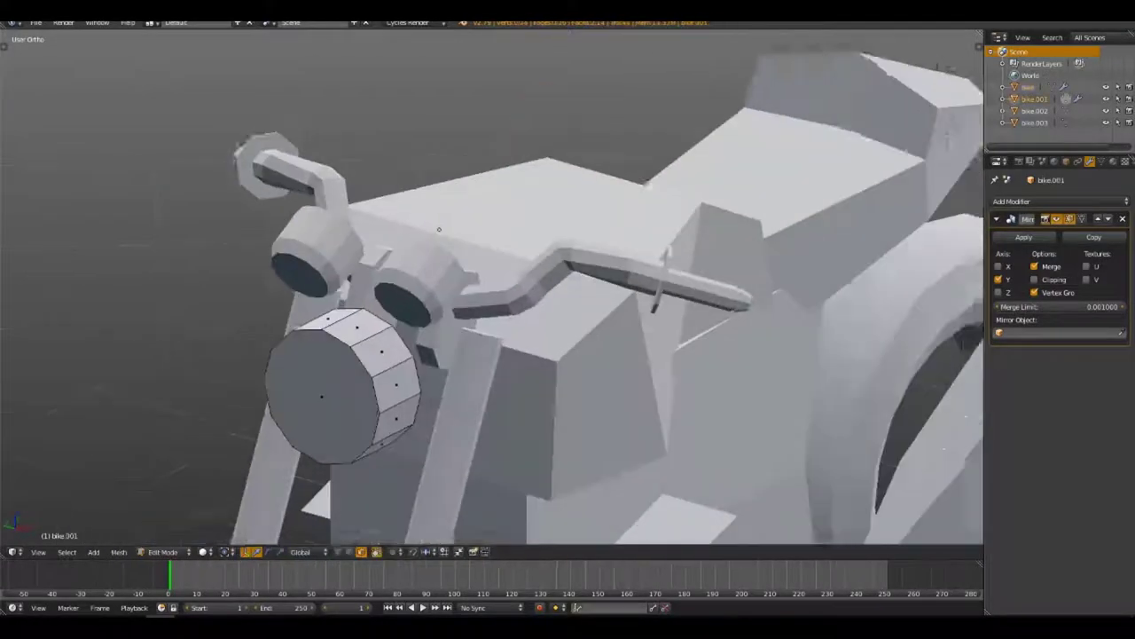
scroll(477, 259, up, 3)
click(600, 303)
middle_drag(600, 304, 353, 418)
key(Tab)
Select the headlight's front edge ring and scale it up into a cone.
key(Tab)
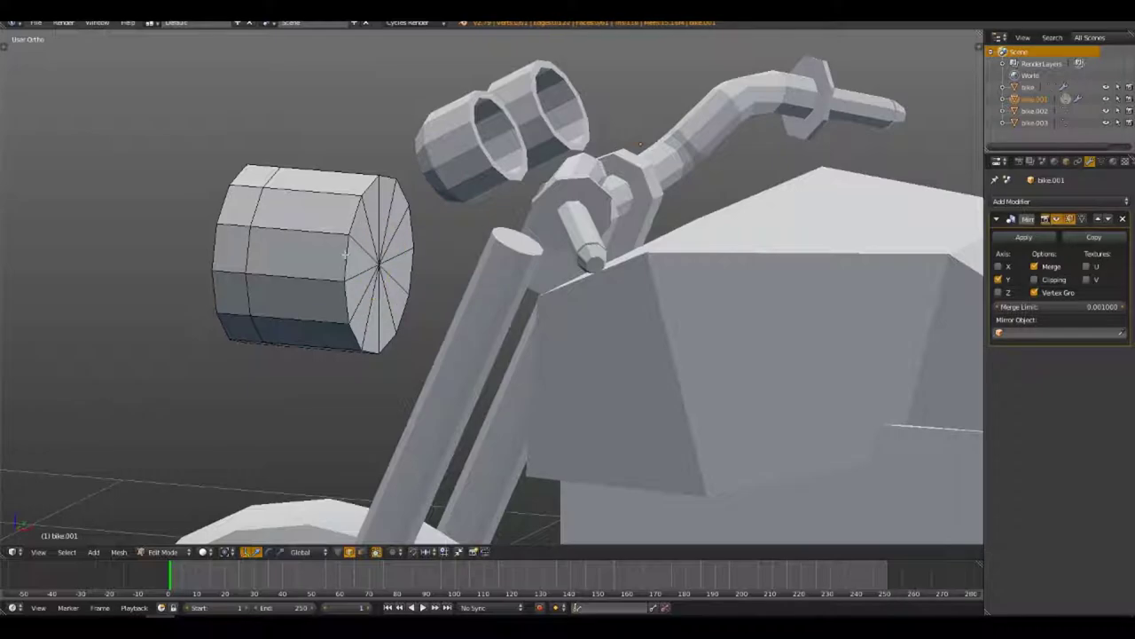
alt+right_click(345, 255)
middle_drag(344, 254, 340, 292)
click(467, 279)
Check the tapered headlight by toggling Edit Mode, ending in top view.
key(Tab)
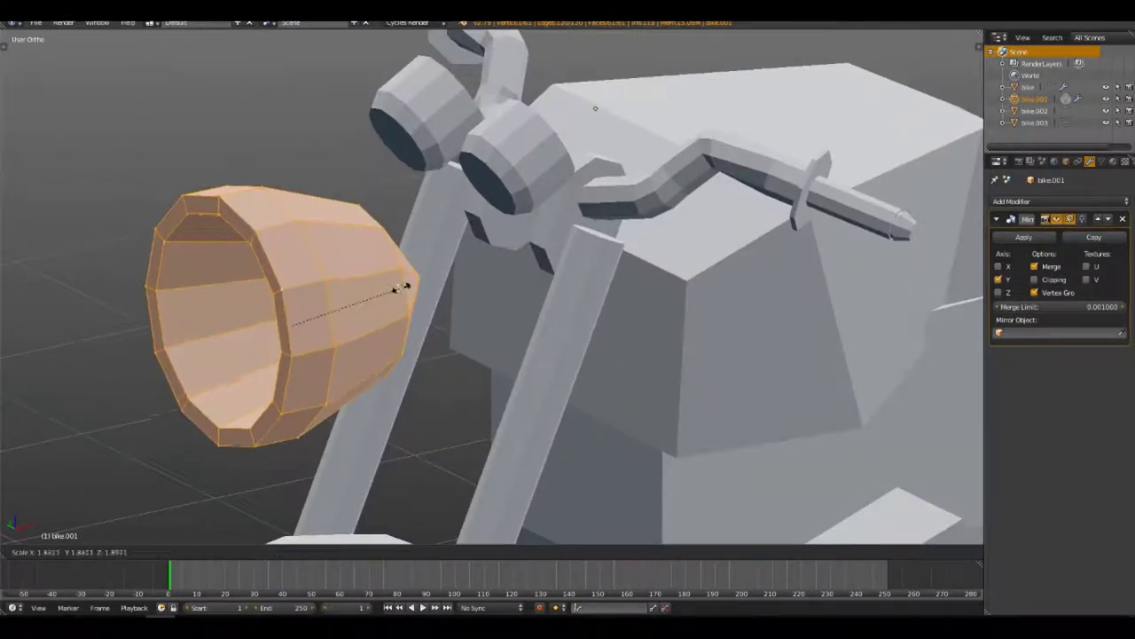
scroll(454, 268, down, 5)
scroll(455, 268, up, 5)
key(Tab)
mouse_move(417, 279)
middle_down()
mouse_move(435, 367)
mouse_move(605, 284)
mouse_move(789, 247)
mouse_move(621, 222)
middle_up()
key(Tab)
scroll(436, 367, down, 3)
key(Tab)
scroll(604, 284, up, 3)
key(Tab)
scroll(604, 284, down, 3)
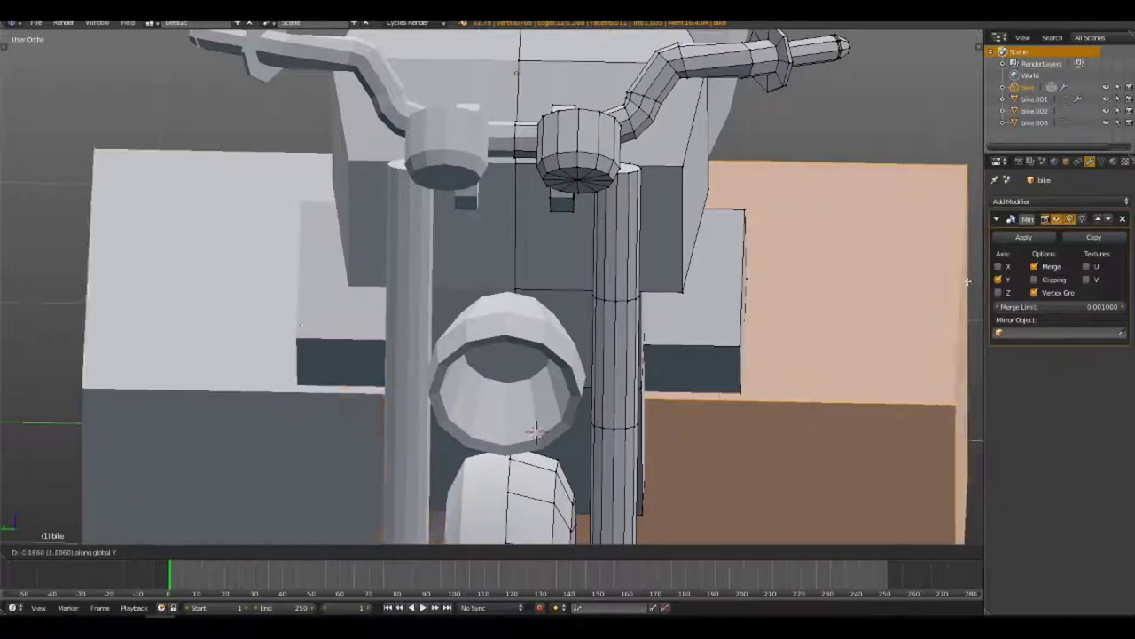
key(KP_7)
Move the box along Z and push its front face along Y to form the fork clamp.
key(g)
key(z)
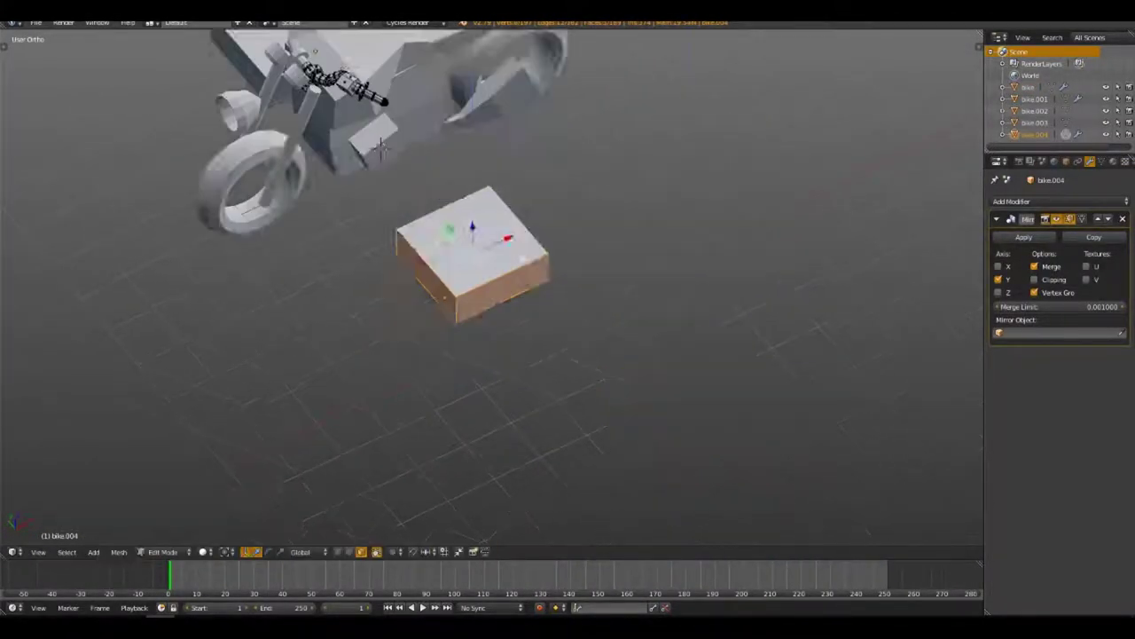
key(g)
key(y)
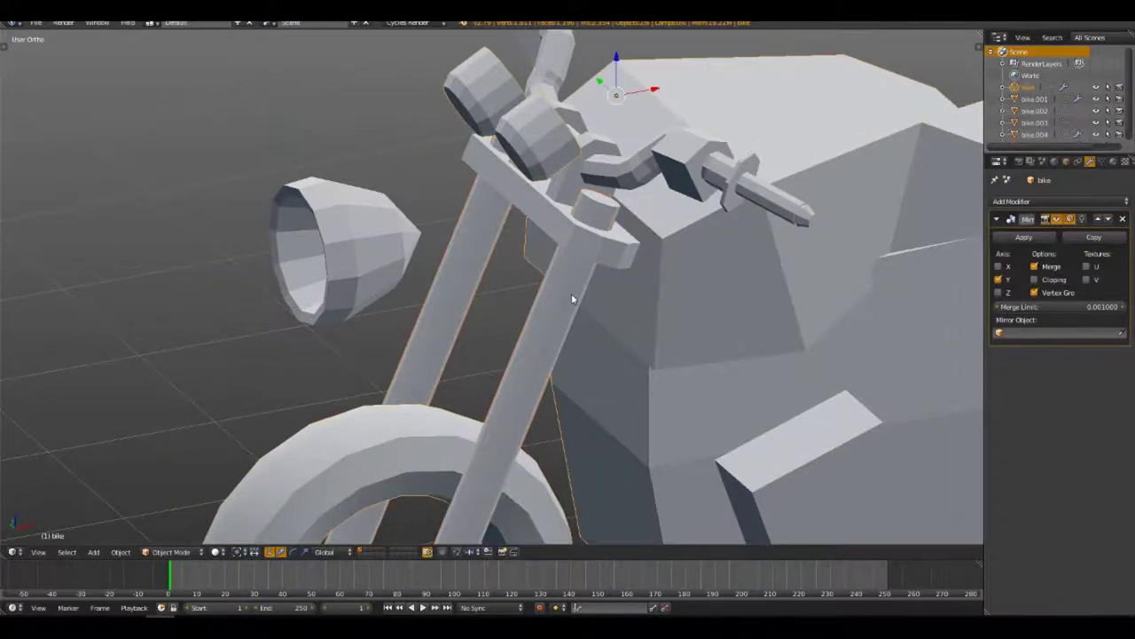
Check the fork in front view and exit the fork tube's Edit Mode.
scroll(577, 331, down, 3)
key(KP_1)
scroll(500, 370, up, 4)
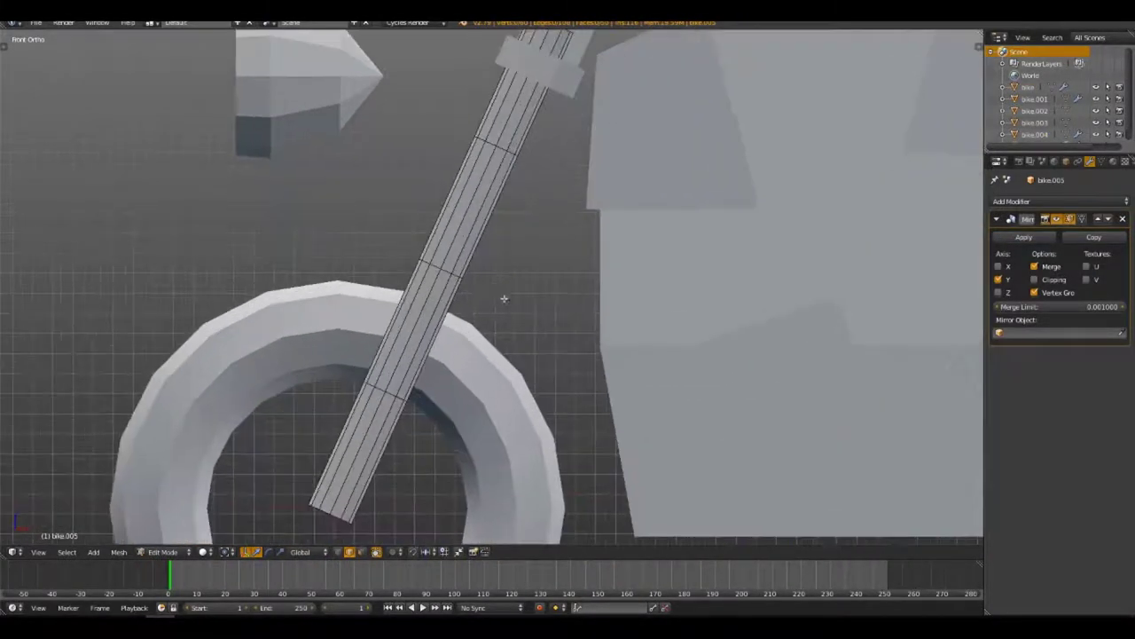
scroll(507, 237, down, 2)
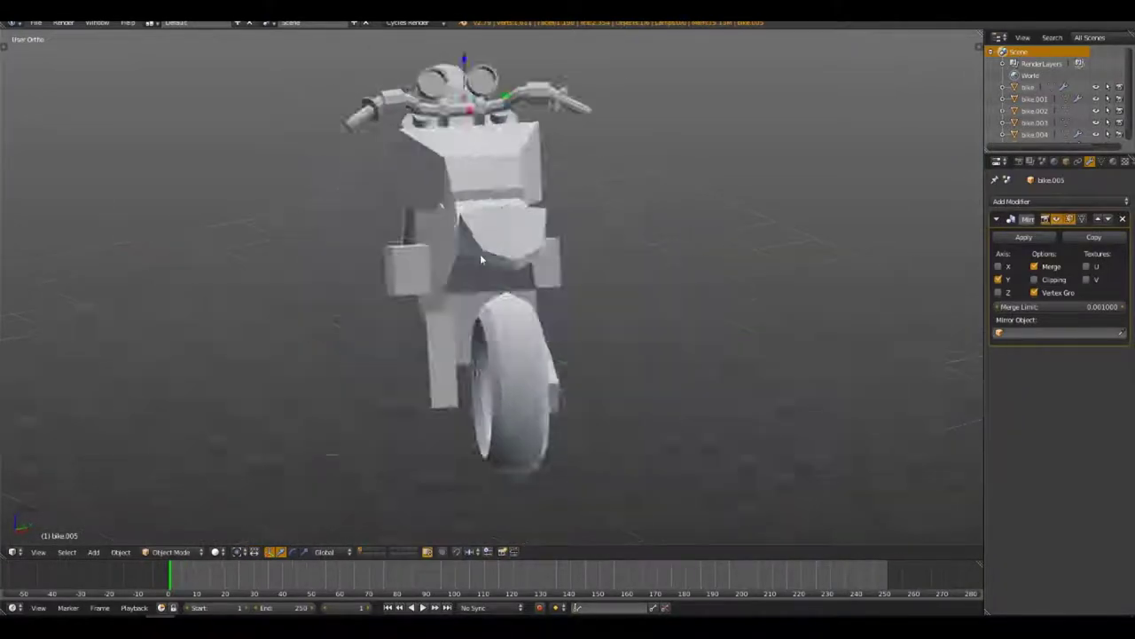
mouse_move(480, 254)
middle_down()
mouse_move(345, 264)
mouse_move(435, 246)
mouse_move(478, 189)
mouse_move(487, 214)
mouse_move(439, 274)
mouse_move(547, 401)
mouse_move(566, 291)
middle_up()
key(Tab)
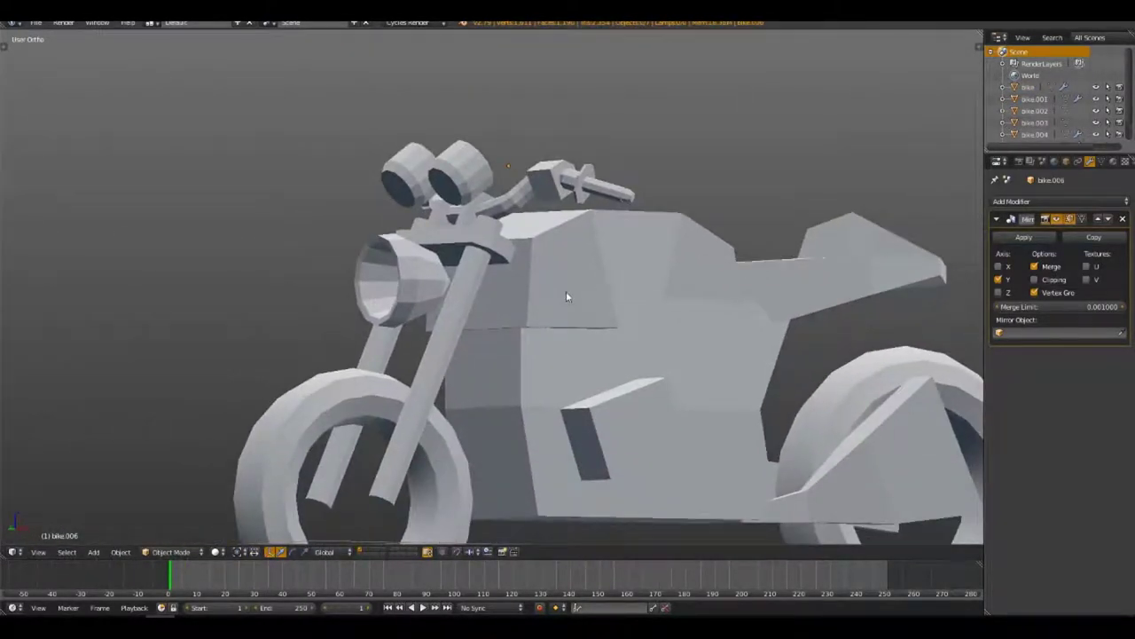
Lower the headlight along Z between the fork tubes.
right_click(507, 247)
key(g)
key(z)
click(511, 291)
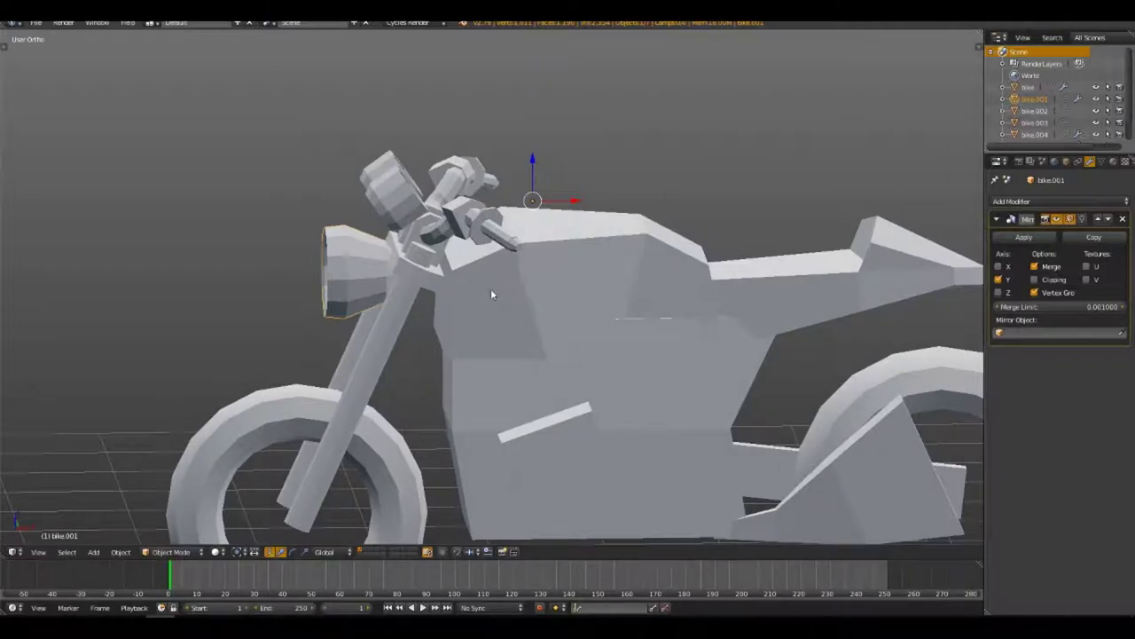
middle_drag(513, 263, 533, 292)
key(Tab)
scroll(542, 381, up, 3)
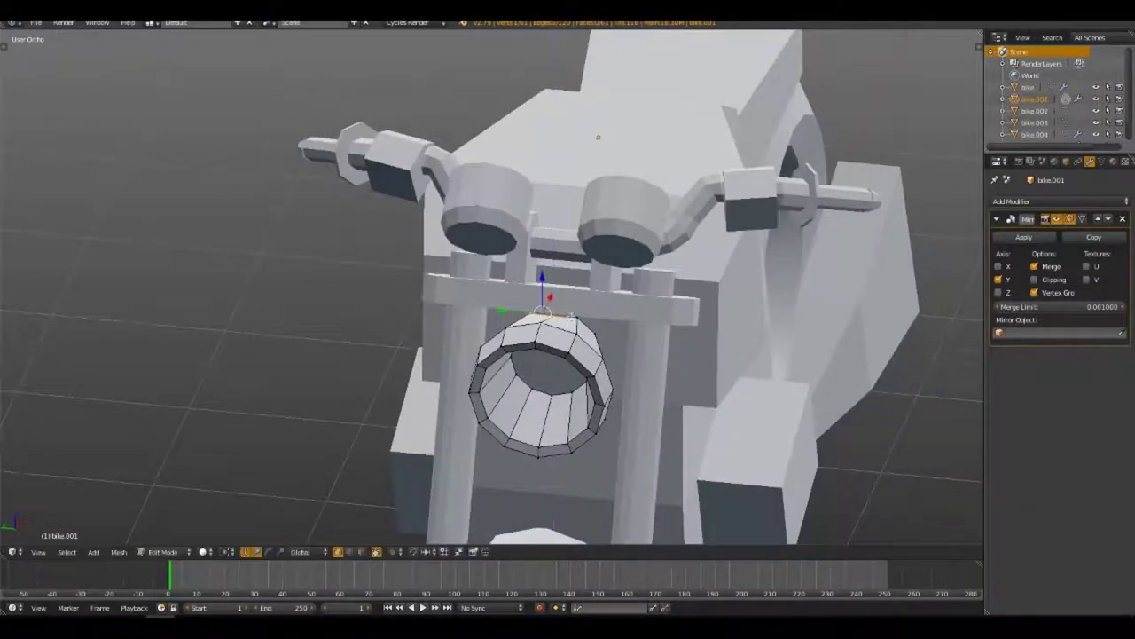
key(Tab)
middle_drag(550, 373, 621, 337)
Select a fork bracket face and set the pivot to Individual Origins, checking in wireframe.
right_click(667, 380)
key(Tab)
mouse_move(621, 444)
middle_down()
mouse_move(576, 461)
mouse_move(624, 484)
mouse_move(745, 298)
mouse_move(515, 266)
mouse_move(633, 325)
mouse_move(603, 332)
mouse_move(639, 346)
middle_up()
right_click(595, 299)
click(264, 513)
middle_drag(264, 513, 480, 283)
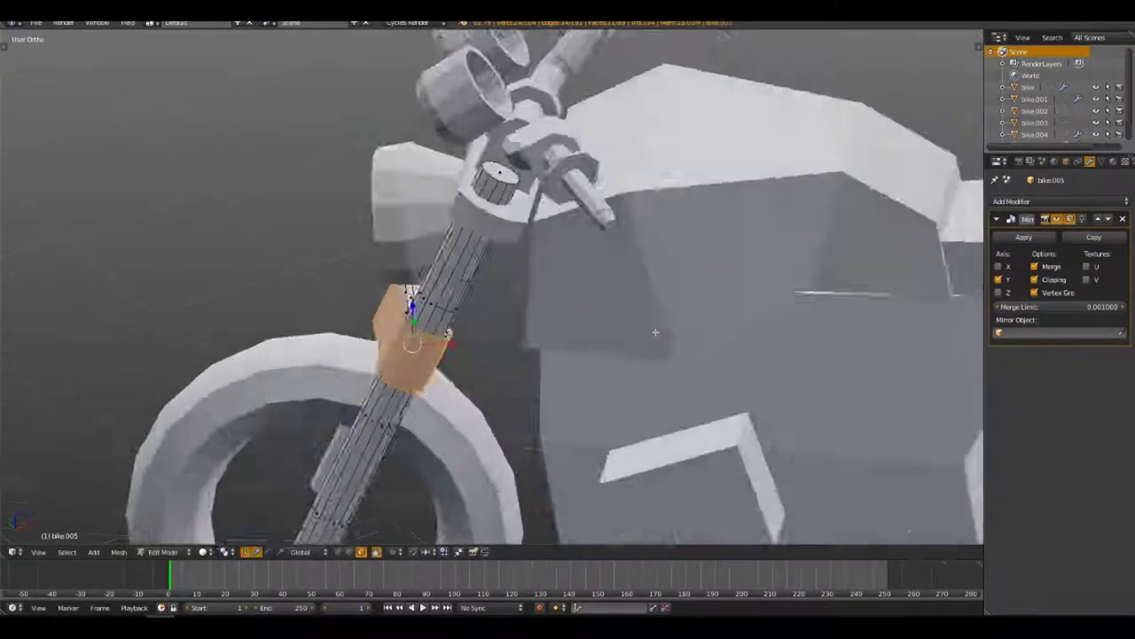
key(z)
mouse_move(385, 421)
middle_down()
mouse_move(423, 347)
mouse_move(423, 375)
mouse_move(382, 330)
mouse_move(420, 390)
mouse_move(405, 316)
mouse_move(329, 329)
mouse_move(367, 304)
middle_up()
key(z)
key(z)
key(z)
key(z)
key(z)
mouse_move(444, 333)
middle_down()
mouse_move(499, 332)
mouse_move(417, 371)
middle_up()
key(z)
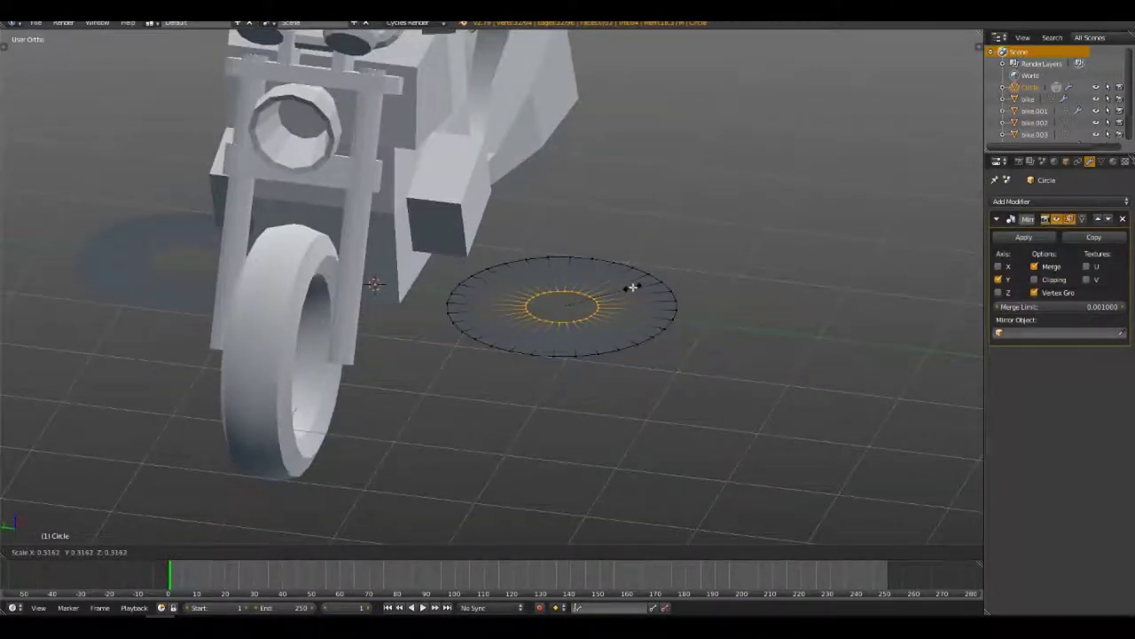
Finish the extruded ring, return to Object Mode and begin rotating the ring.
mouse_move(723, 288)
middle_down()
mouse_move(697, 329)
mouse_move(694, 366)
middle_up()
key(a)
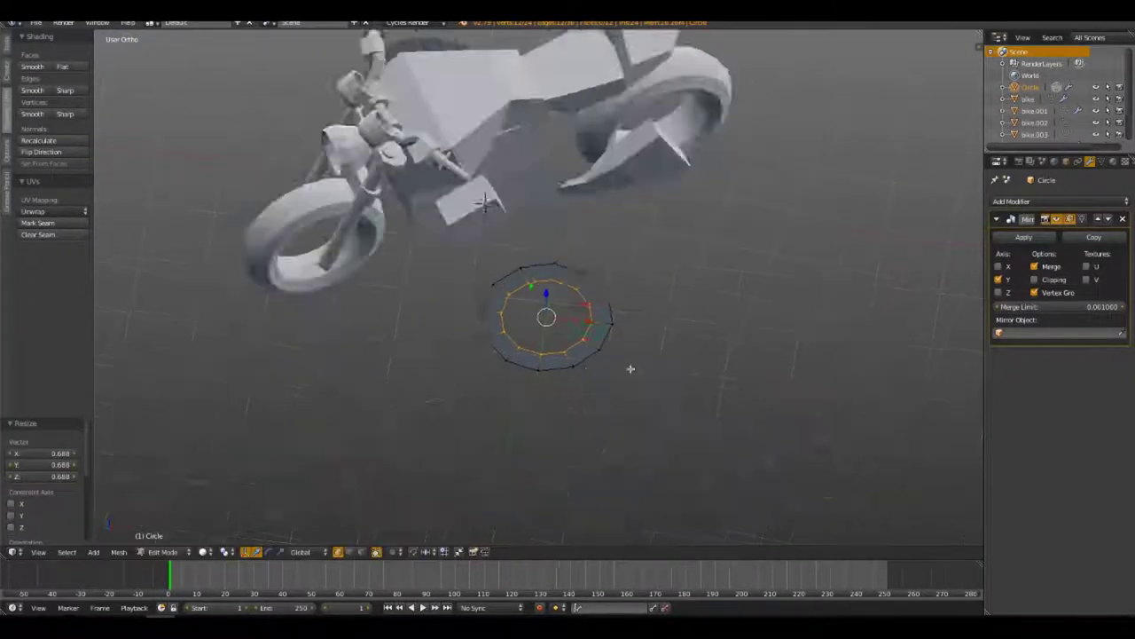
key(a)
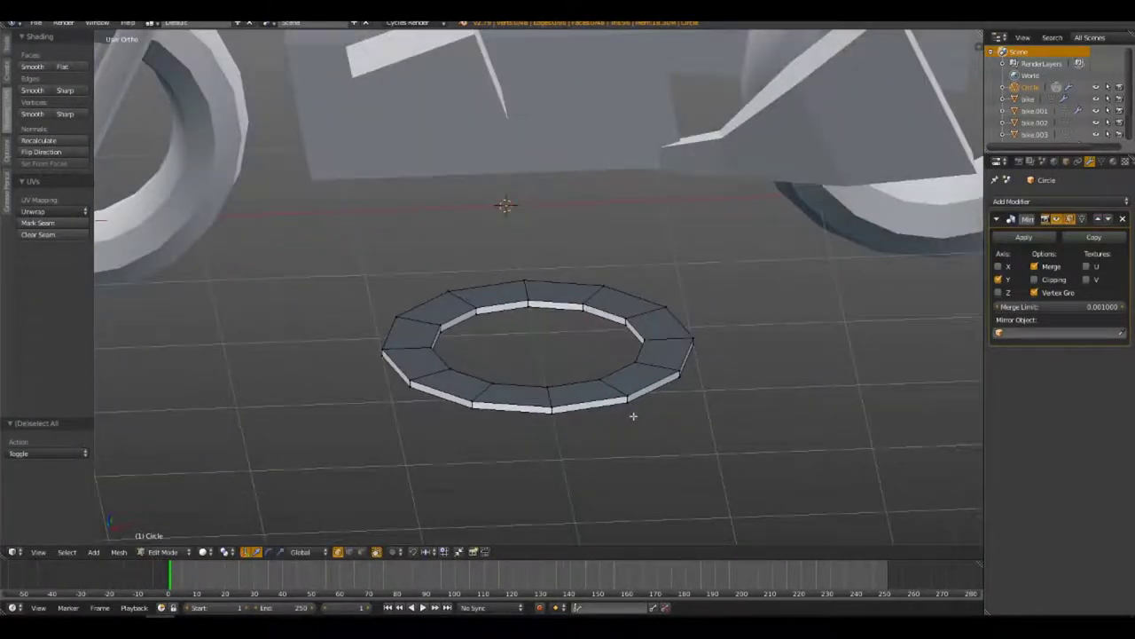
key(Tab)
middle_drag(693, 407, 329, 225)
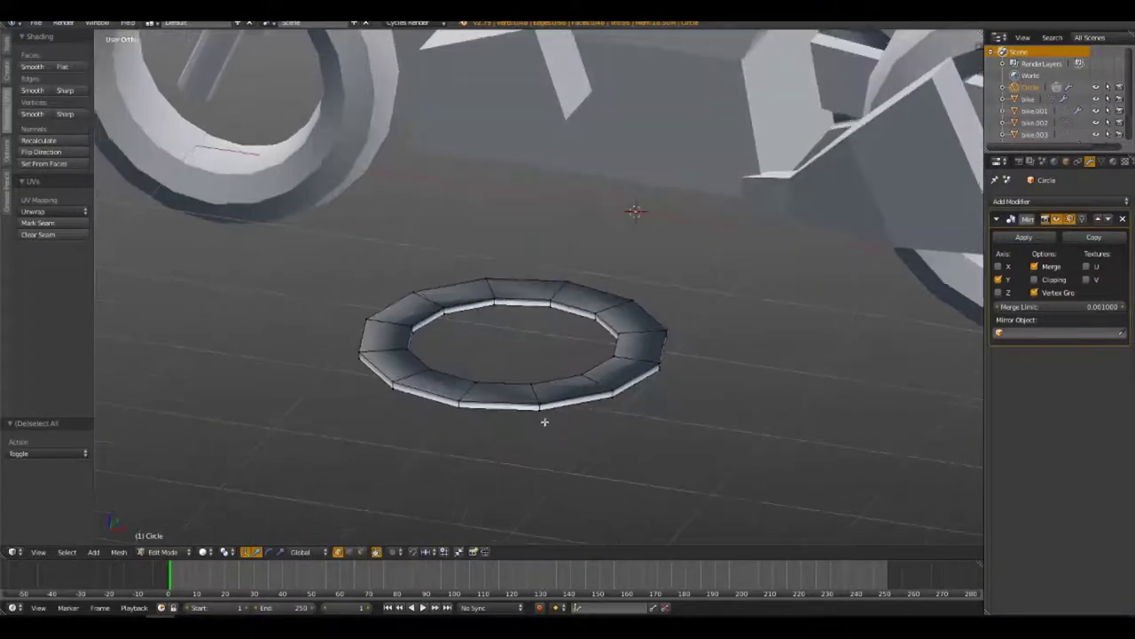
key(r)
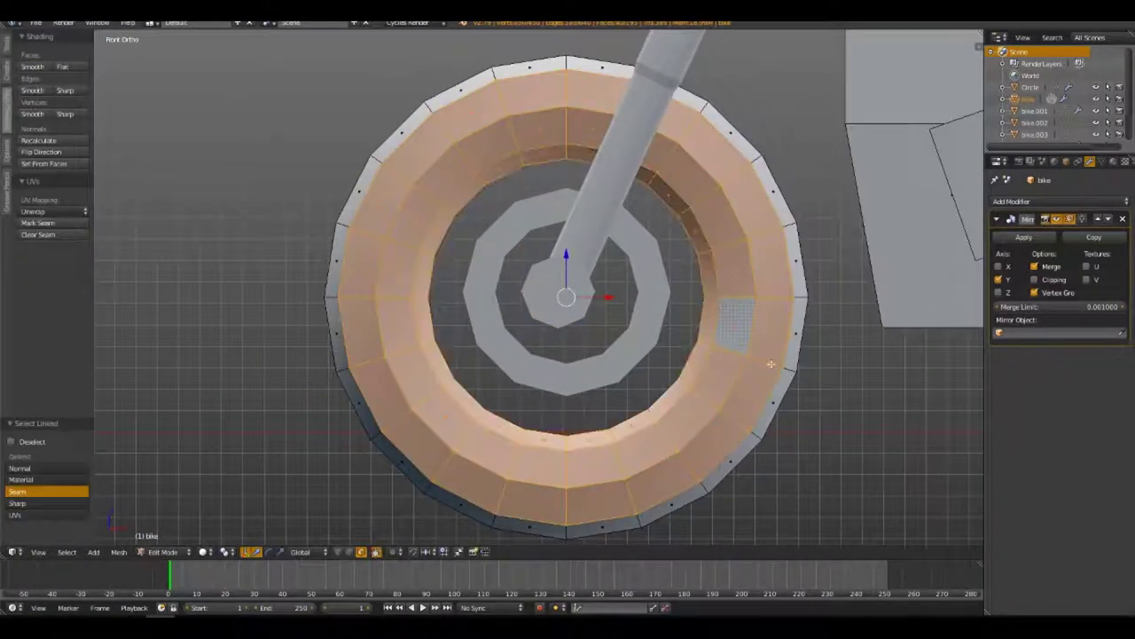
Select the brake disc ring object, hide the tool panel and look over the motorcycle.
key(l)
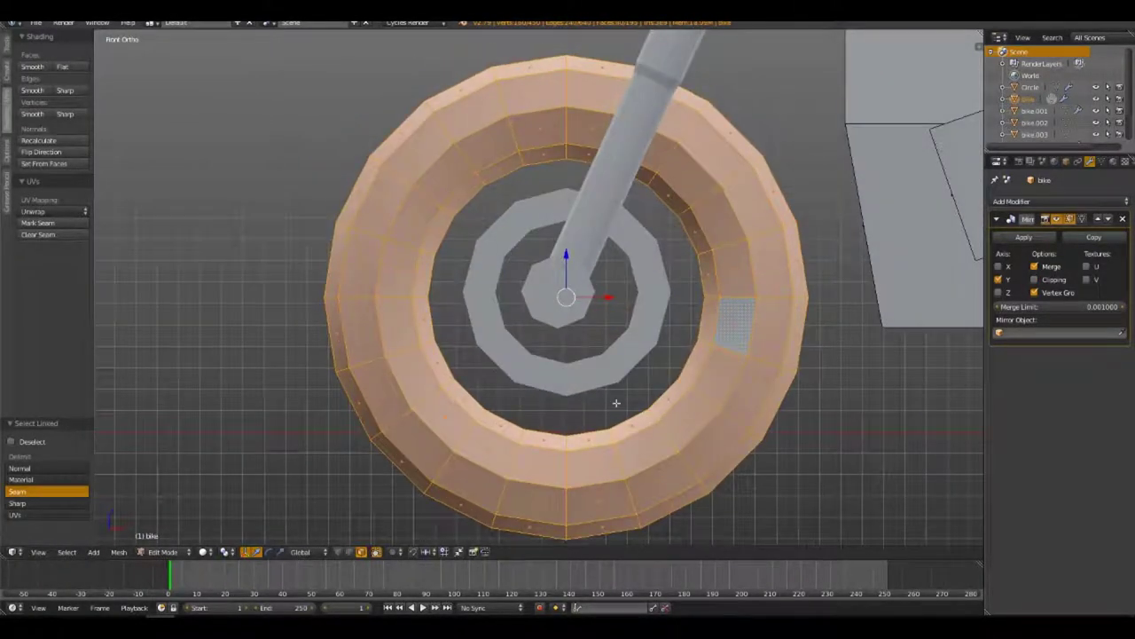
key(Tab)
right_click(669, 297)
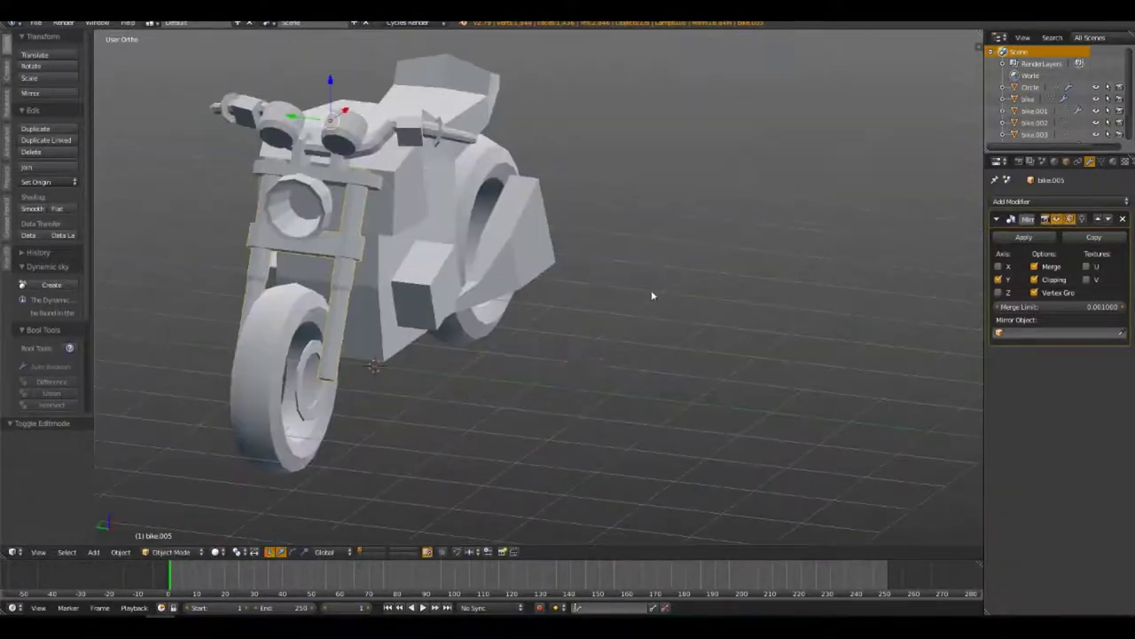
key(t)
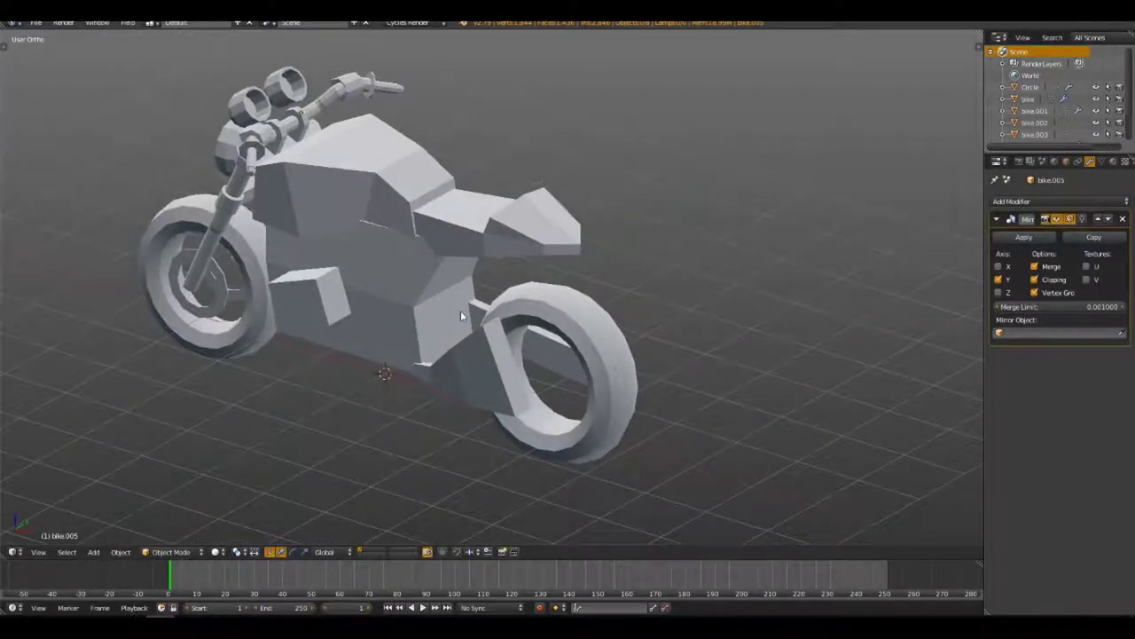
mouse_move(461, 311)
middle_down()
mouse_move(499, 295)
mouse_move(459, 386)
middle_up()
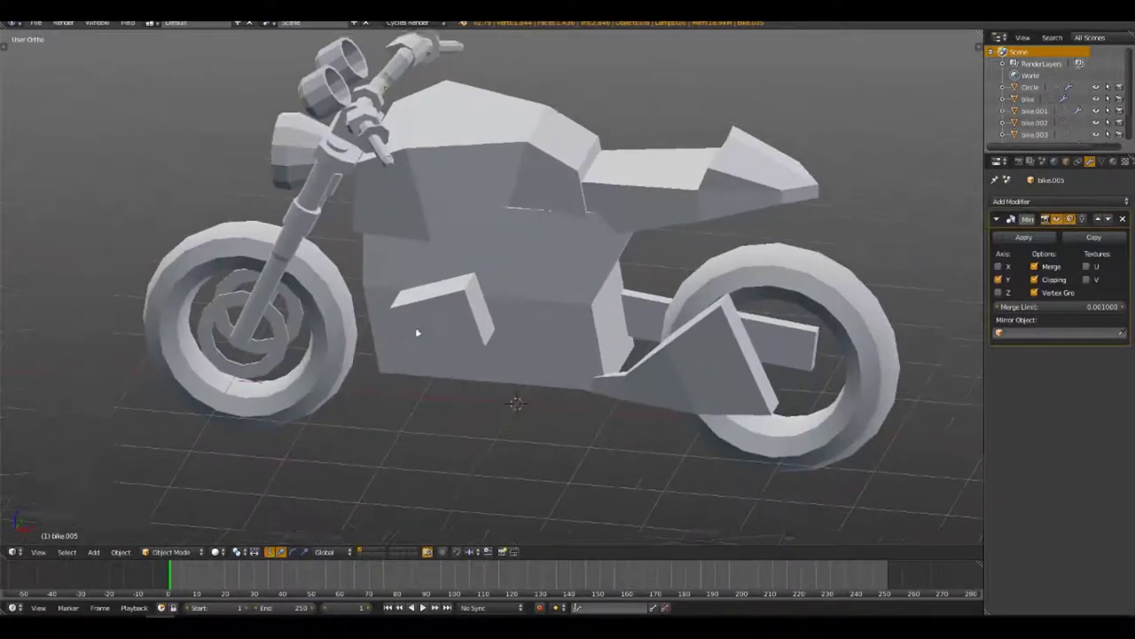
key(shift+a)
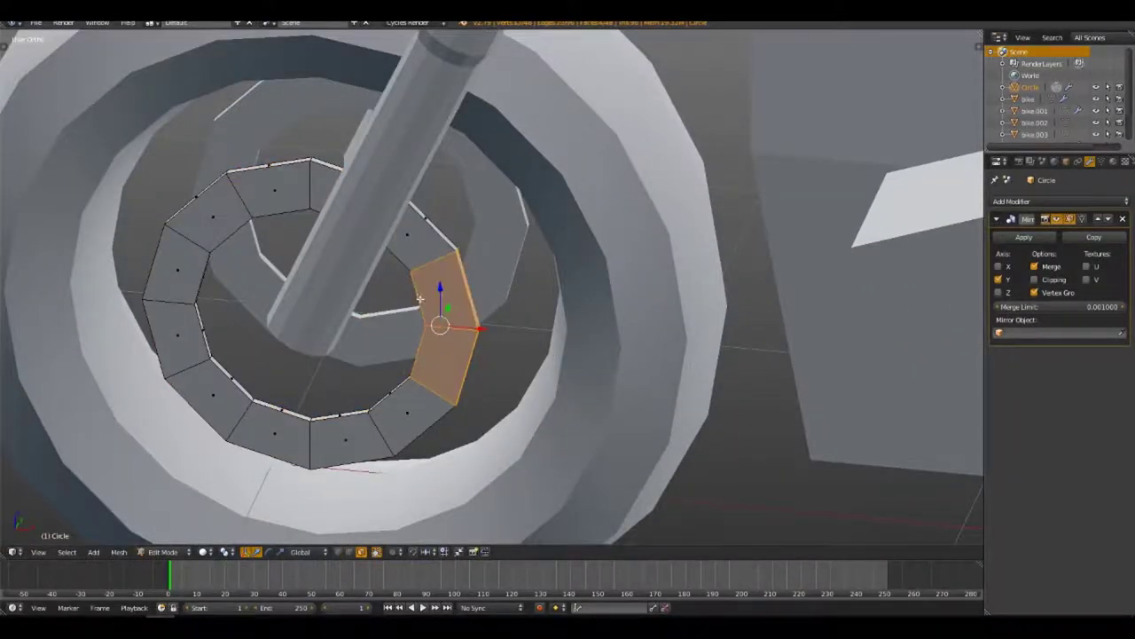
Extrude the chosen disc face outward and scale it down into caliper arms.
mouse_move(420, 300)
middle_down()
mouse_move(754, 291)
mouse_move(737, 325)
mouse_move(642, 325)
mouse_move(172, 249)
mouse_move(765, 272)
mouse_move(771, 356)
mouse_move(670, 349)
middle_up()
click(759, 318)
key(e)
click(763, 275)
scroll(763, 275, down, 4)
mouse_move(646, 281)
middle_down()
mouse_move(657, 308)
mouse_move(709, 302)
middle_up()
key(s)
click(216, 286)
Check the caliper in front, side and wireframe views, then return to Object Mode.
key(KP_1)
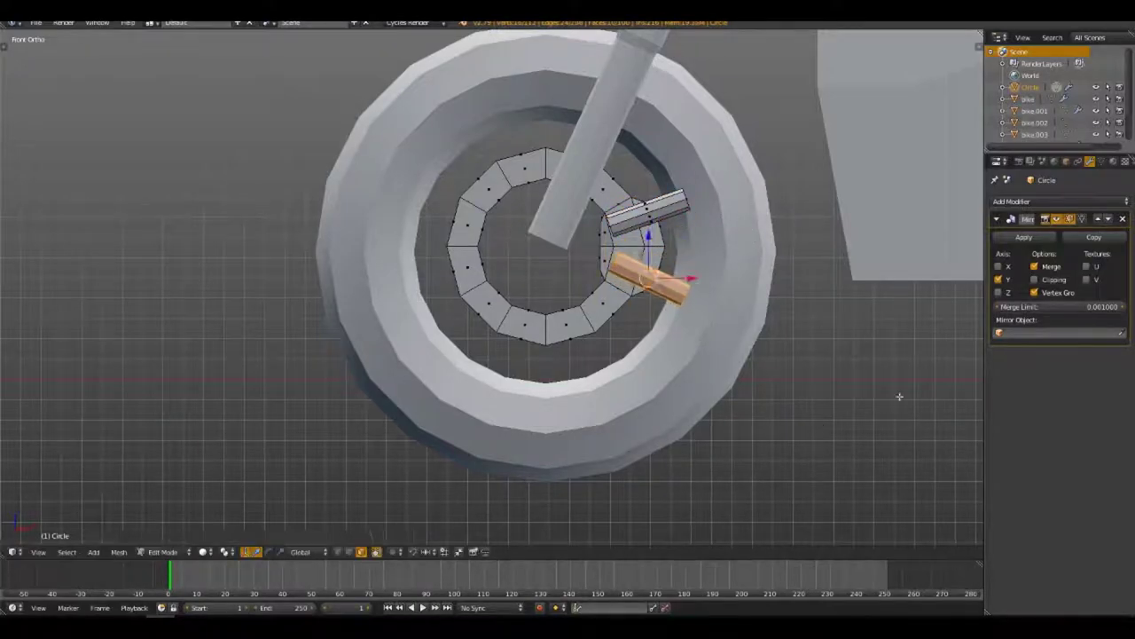
key(KP_3)
mouse_move(463, 375)
middle_down()
mouse_move(634, 274)
mouse_move(733, 271)
mouse_move(612, 265)
middle_up()
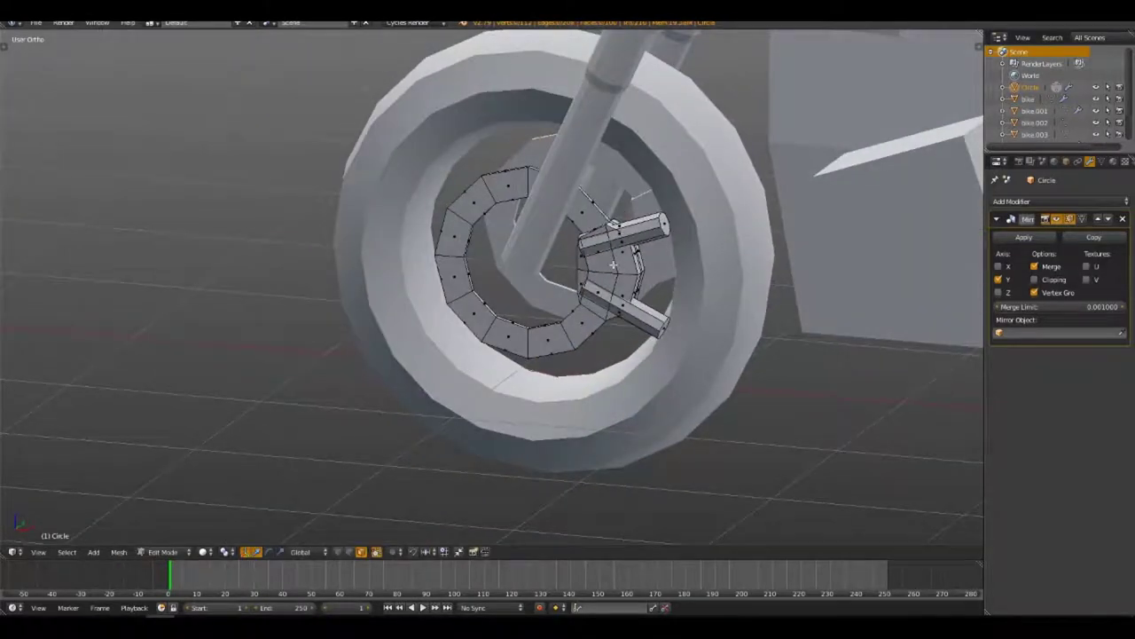
key(a)
key(KP_1)
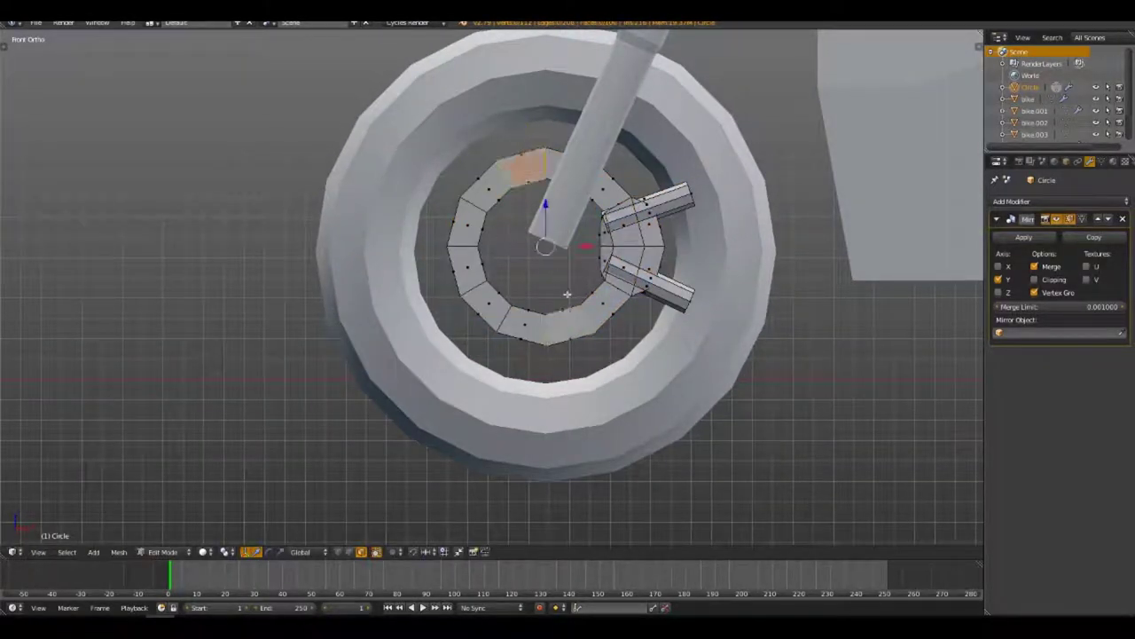
key(z)
key(z)
key(a)
key(Tab)
middle_drag(702, 246, 662, 248)
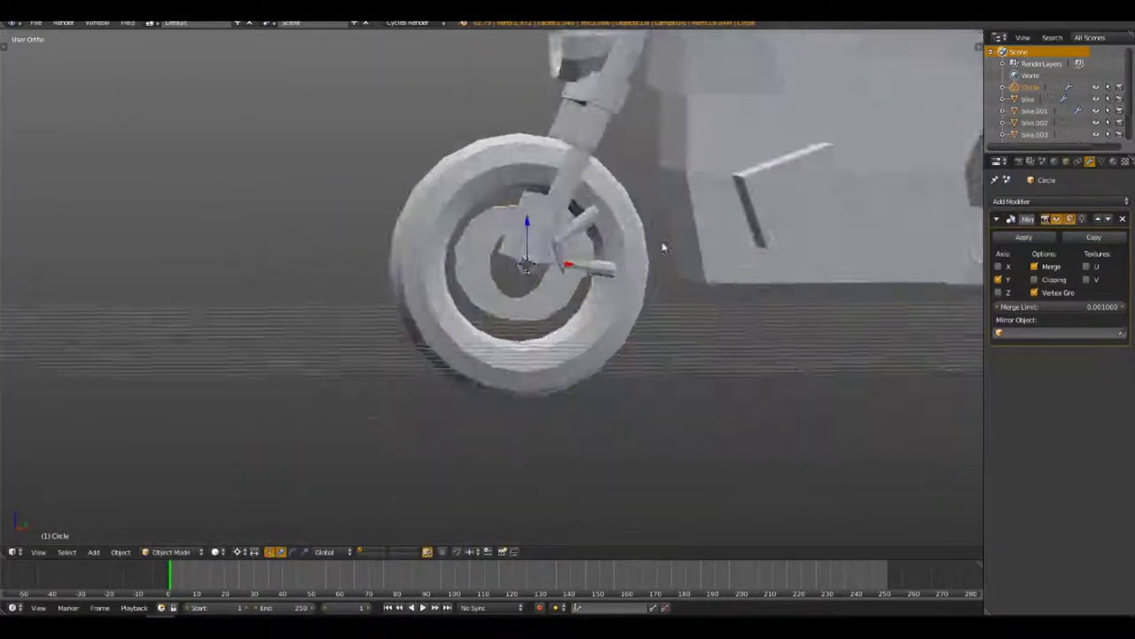
Inspect the bike from the rear and front-left, then open bike.002 in Edit Mode.
scroll(645, 380, down, 5)
middle_drag(645, 380, 389, 379)
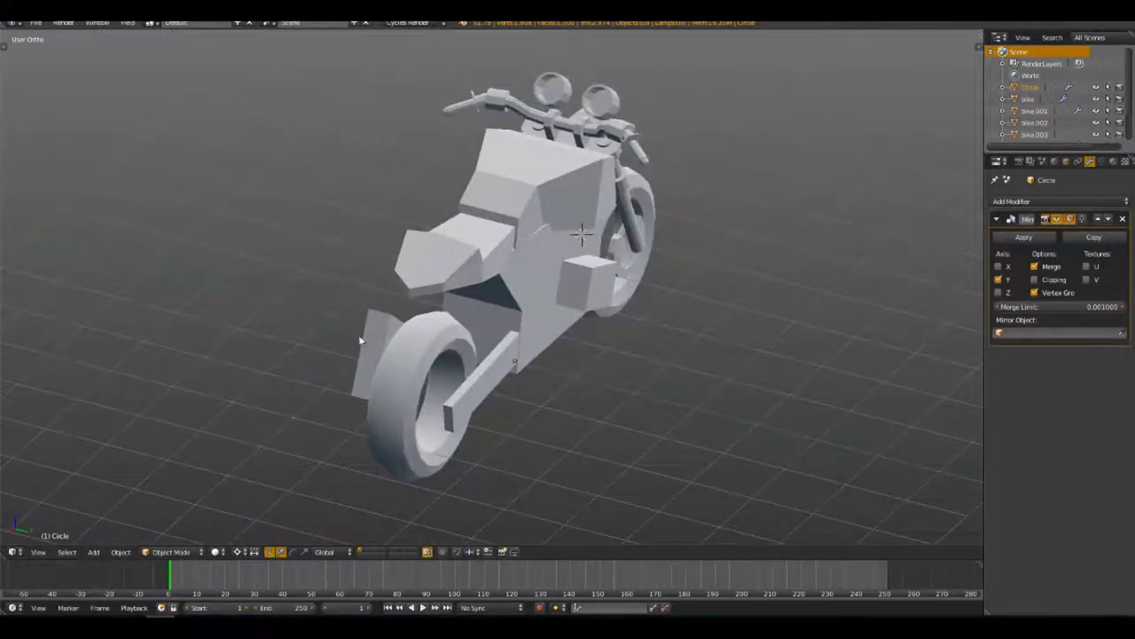
mouse_move(359, 338)
middle_down()
mouse_move(393, 233)
mouse_move(600, 328)
middle_up()
scroll(600, 328, up, 3)
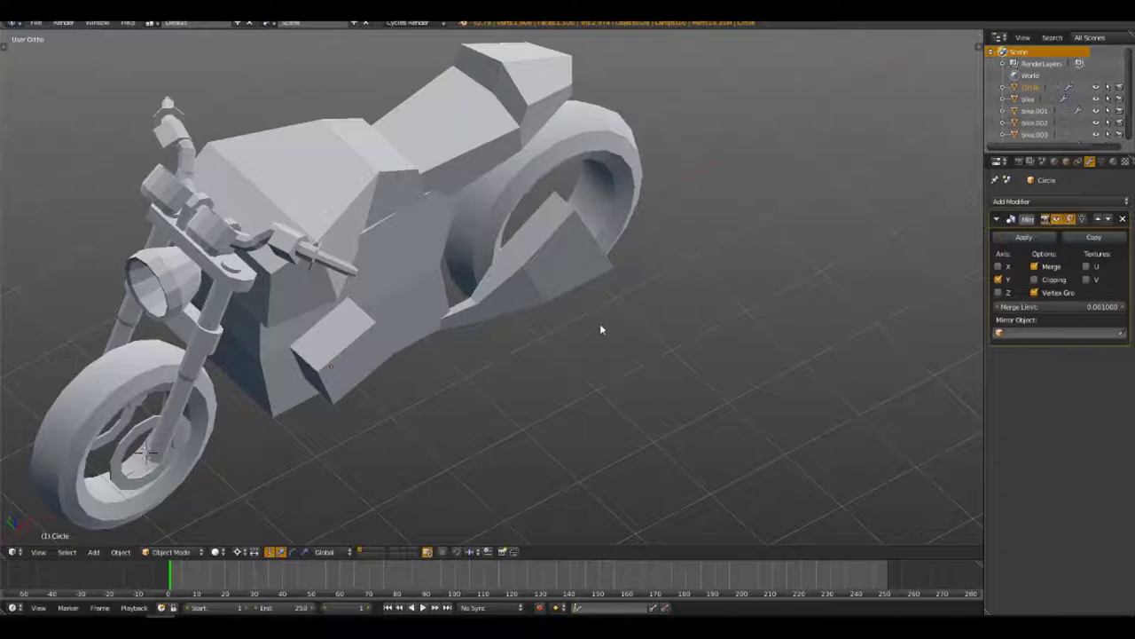
mouse_move(601, 329)
middle_down()
mouse_move(350, 326)
mouse_move(312, 272)
mouse_move(599, 222)
mouse_move(633, 262)
middle_up()
right_click(558, 324)
key(Tab)
In side view, add a cylinder and move it beside the bike.
key(KP_3)
key(a)
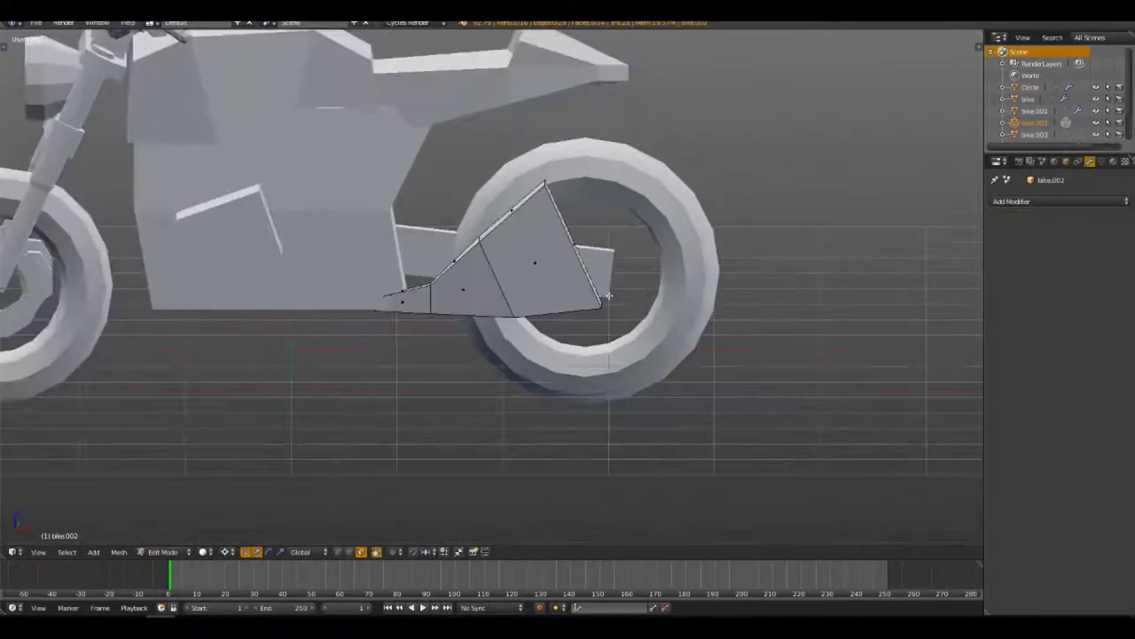
click(600, 333)
scroll(601, 333, down, 5)
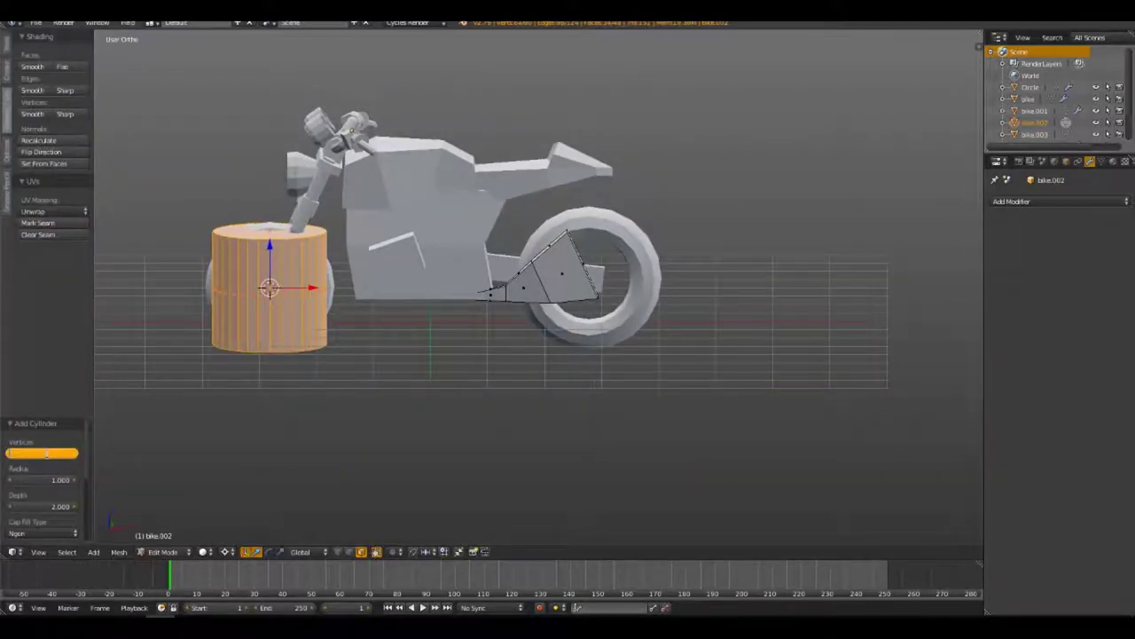
mouse_move(266, 337)
middle_down()
mouse_move(381, 271)
mouse_move(625, 256)
middle_up()
key(g)
click(625, 257)
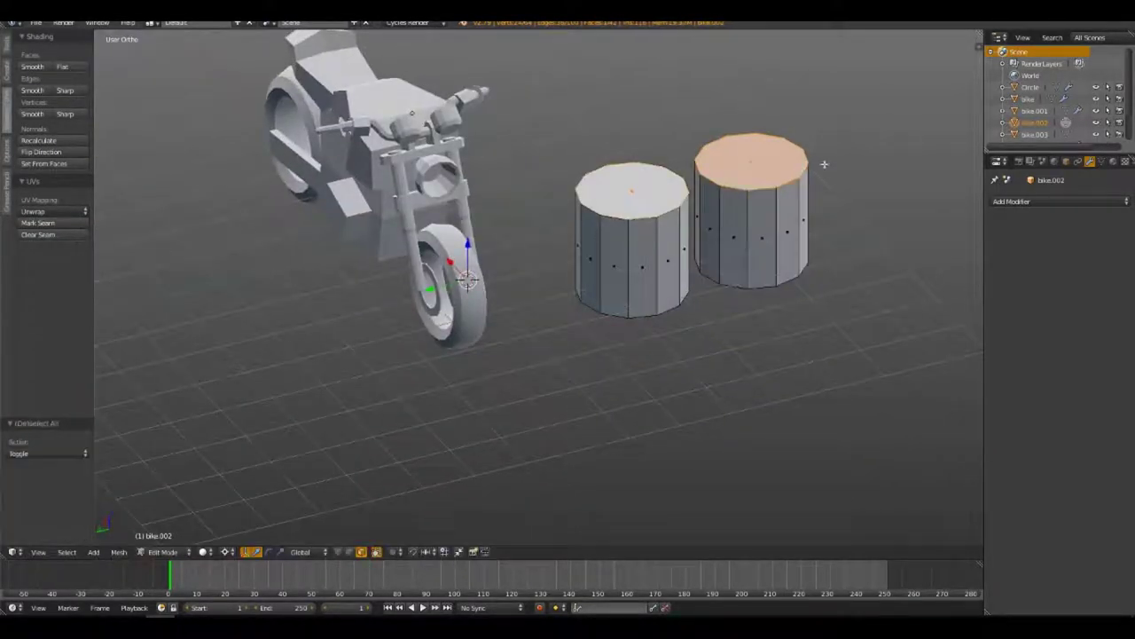
Duplicate the cylinder and extrude and shrink its top face into a narrower stepped tip.
key(g)
key(z)
click(667, 191)
mouse_move(667, 190)
middle_down()
mouse_move(553, 314)
mouse_move(646, 216)
middle_up()
key(s)
click(552, 314)
key(s)
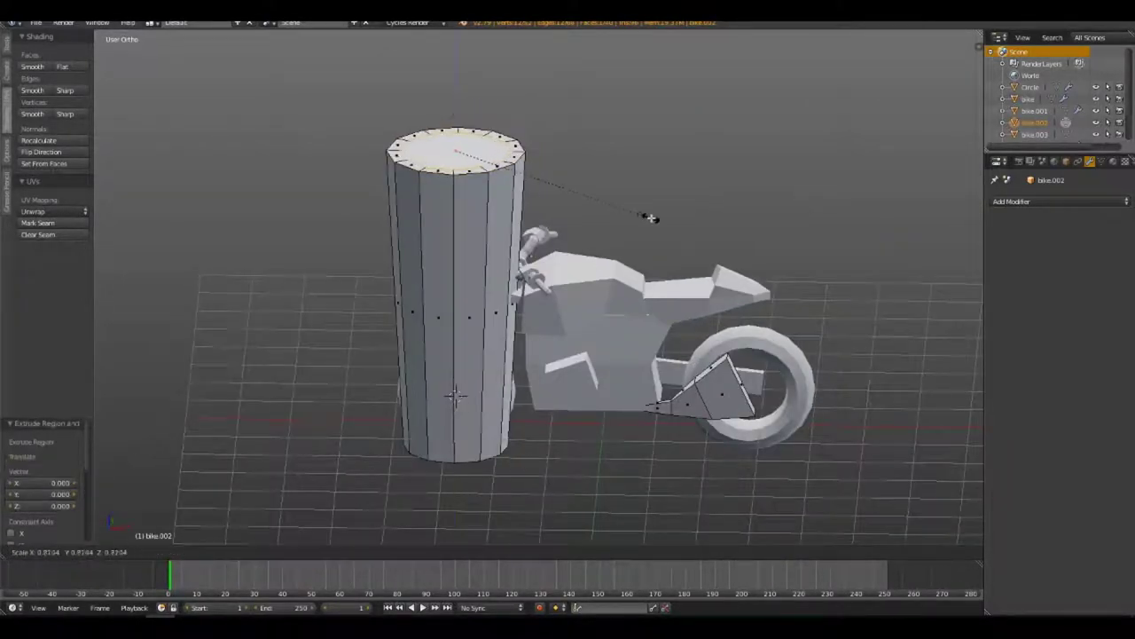
click(668, 397)
key(z)
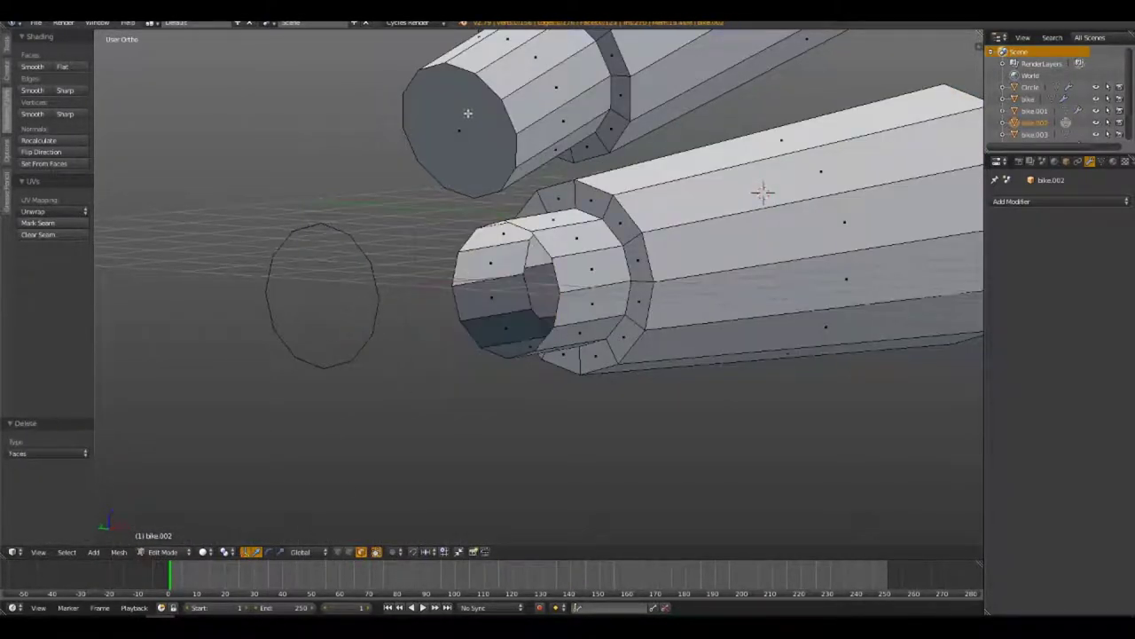
From the front view, stretch the block beside one pipe along X.
key(KP_1)
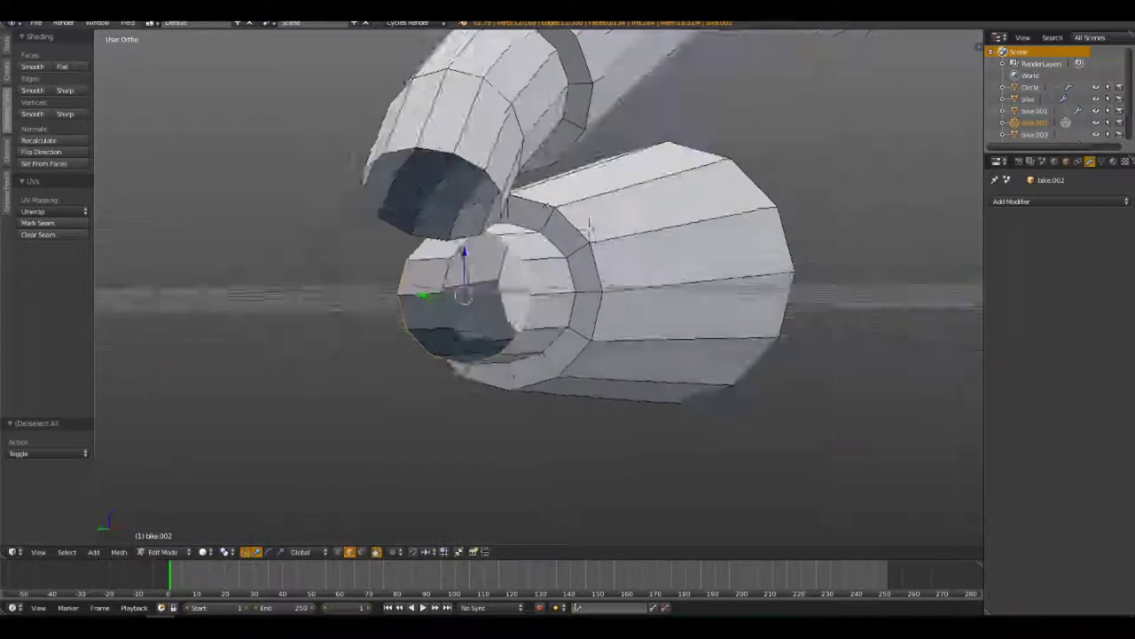
mouse_move(475, 112)
middle_down()
mouse_move(411, 354)
mouse_move(526, 326)
middle_up()
key(x)
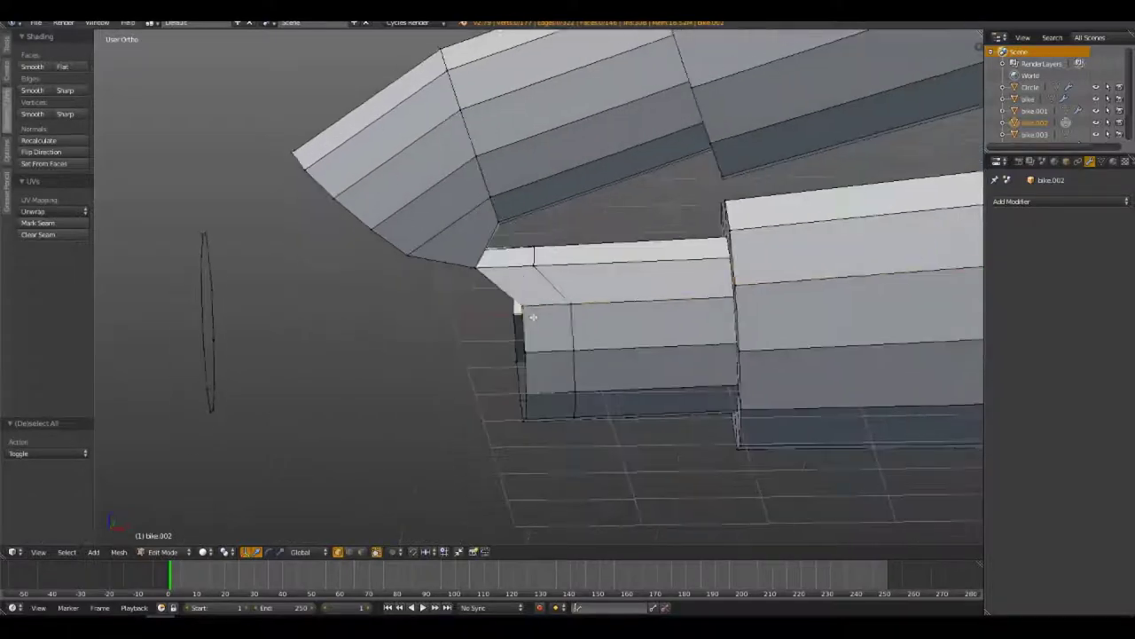
click(667, 322)
mouse_move(667, 322)
middle_down()
mouse_move(600, 246)
mouse_move(578, 325)
mouse_move(736, 198)
mouse_move(374, 303)
mouse_move(390, 337)
mouse_move(461, 283)
middle_up()
Delete the end faces and leftover geometry at the tube ends to open them.
key(a)
right_click(391, 341)
key(x)
click(418, 332)
key(x)
click(504, 351)
middle_drag(504, 350, 501, 318)
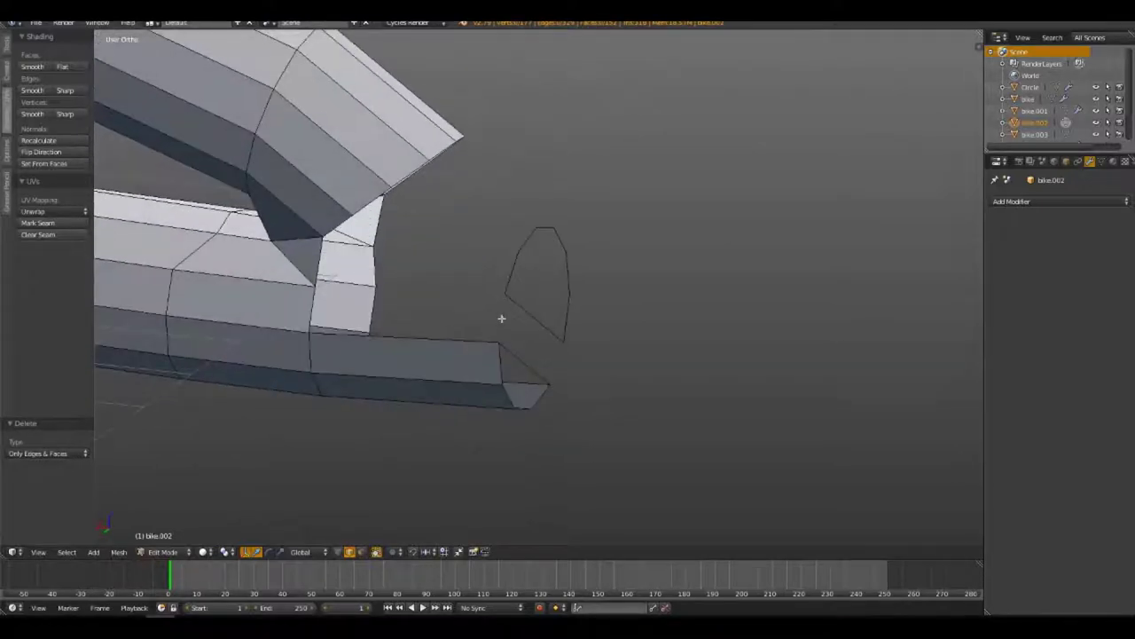
key(a)
mouse_move(569, 347)
middle_down()
mouse_move(568, 266)
mouse_move(621, 221)
mouse_move(887, 157)
mouse_move(288, 454)
mouse_move(654, 322)
mouse_move(380, 245)
mouse_move(532, 200)
mouse_move(616, 293)
mouse_move(408, 355)
mouse_move(530, 381)
mouse_move(505, 360)
mouse_move(388, 522)
middle_up()
mouse_move(404, 233)
middle_down()
mouse_move(573, 329)
mouse_move(583, 140)
middle_up()
In wireframe, select an edge loop on the tube and move it to a new position.
key(Tab)
scroll(477, 324, down, 3)
key(Tab)
middle_drag(476, 325, 416, 491)
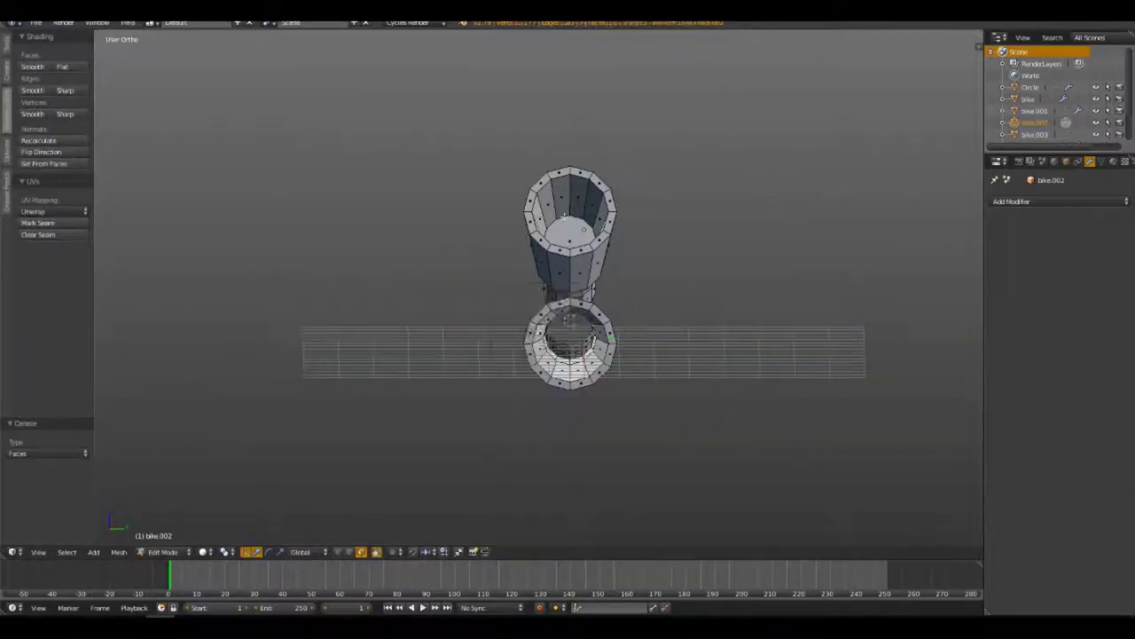
scroll(447, 382, up, 5)
middle_drag(641, 233, 736, 319)
key(z)
alt+right_click(367, 267)
key(g)
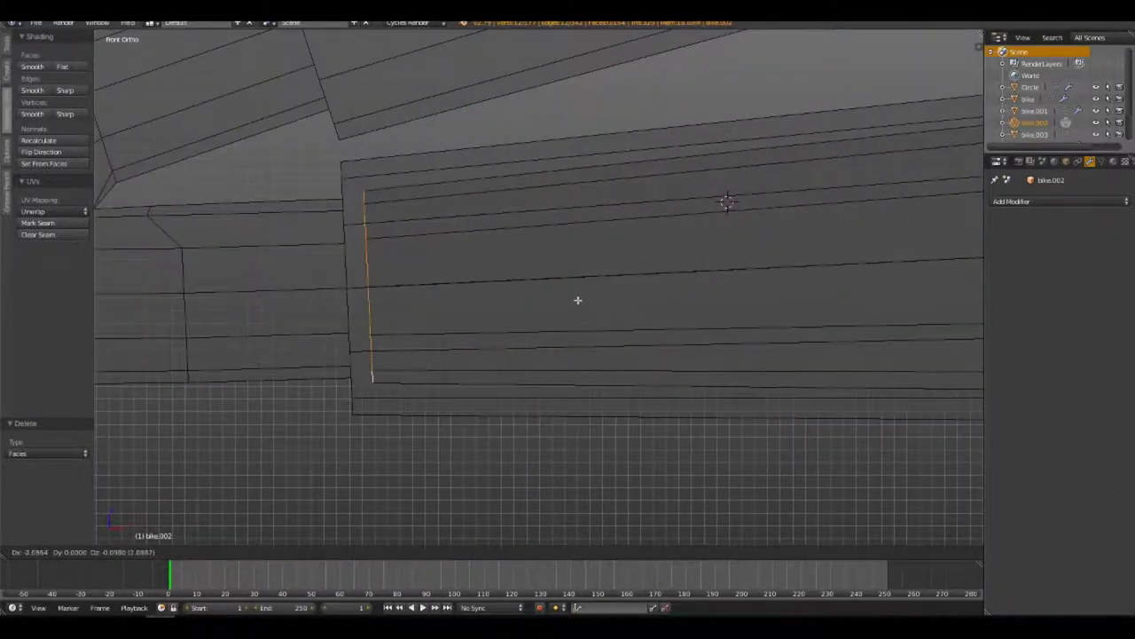
click(396, 293)
Return to solid shading and toggle out of and back into Edit Mode on the tubes.
scroll(396, 293, down, 5)
mouse_move(396, 293)
middle_down()
mouse_move(629, 195)
mouse_move(654, 203)
middle_up()
key(z)
key(Tab)
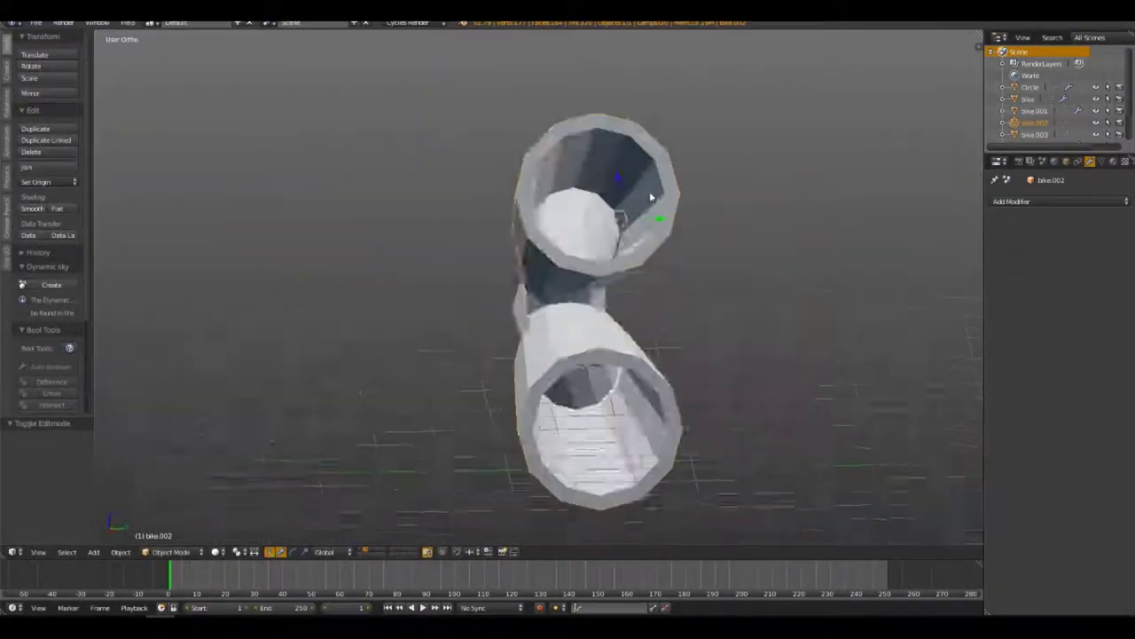
key(Tab)
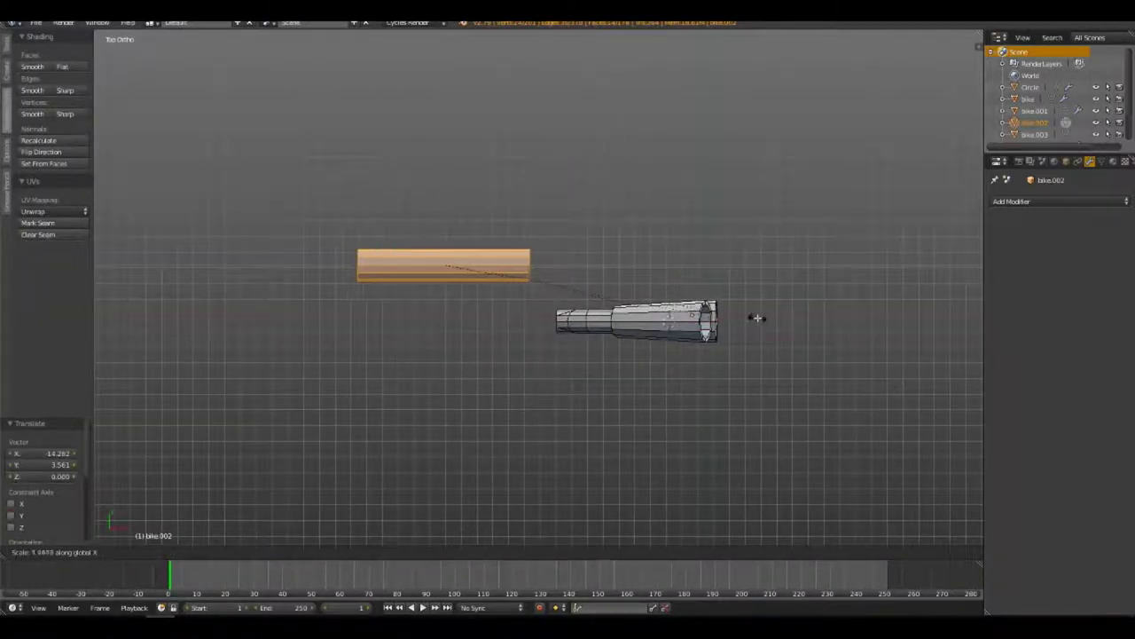
Delete the tube end faces, extrude the open rims along X and scale them.
mouse_move(364, 455)
middle_down()
mouse_move(532, 337)
mouse_move(684, 367)
middle_up()
scroll(533, 337, up, 3)
key(x)
click(668, 233)
key(e)
key(x)
click(709, 252)
middle_drag(710, 253, 794, 285)
key(s)
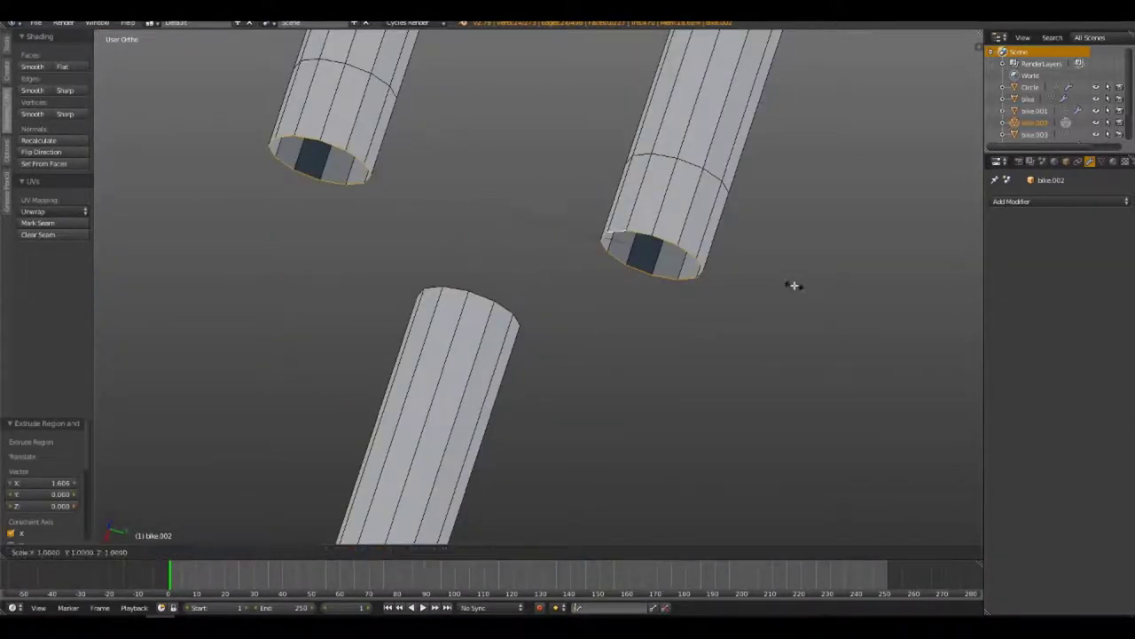
middle_drag(589, 363, 566, 247)
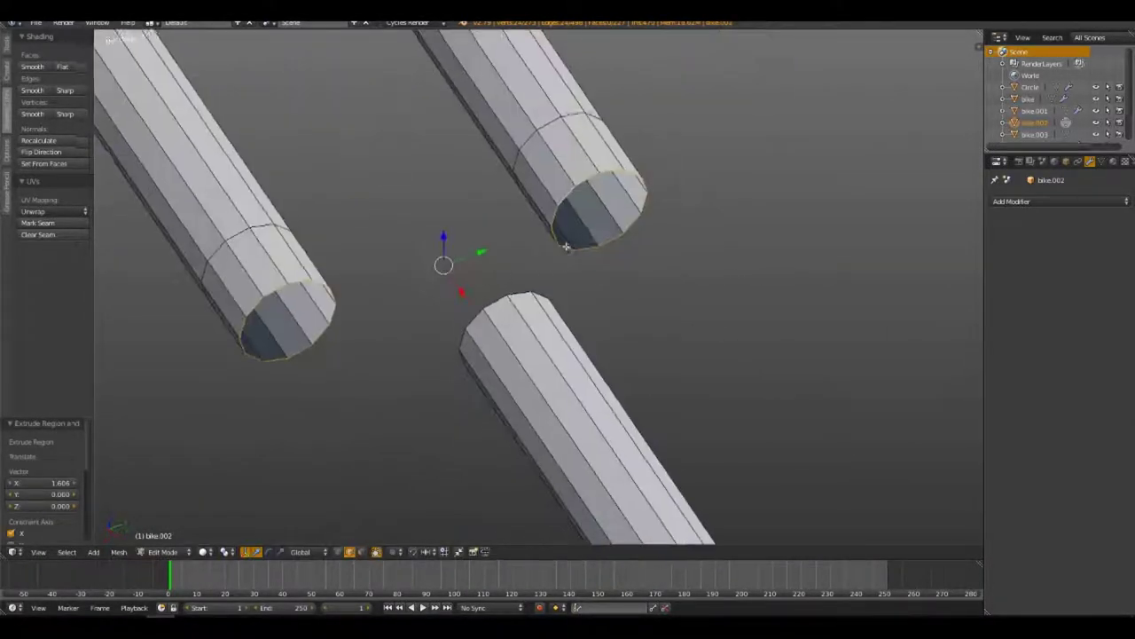
click(479, 229)
mouse_move(480, 229)
middle_down()
mouse_move(823, 272)
mouse_move(880, 314)
mouse_move(385, 446)
mouse_move(622, 278)
middle_up()
Extrude one tube end outward and move it along Z.
key(a)
middle_drag(439, 361, 692, 370)
mouse_move(636, 281)
middle_down()
mouse_move(710, 183)
mouse_move(657, 293)
mouse_move(624, 307)
mouse_move(675, 308)
middle_up()
key(e)
click(674, 311)
key(g)
key(z)
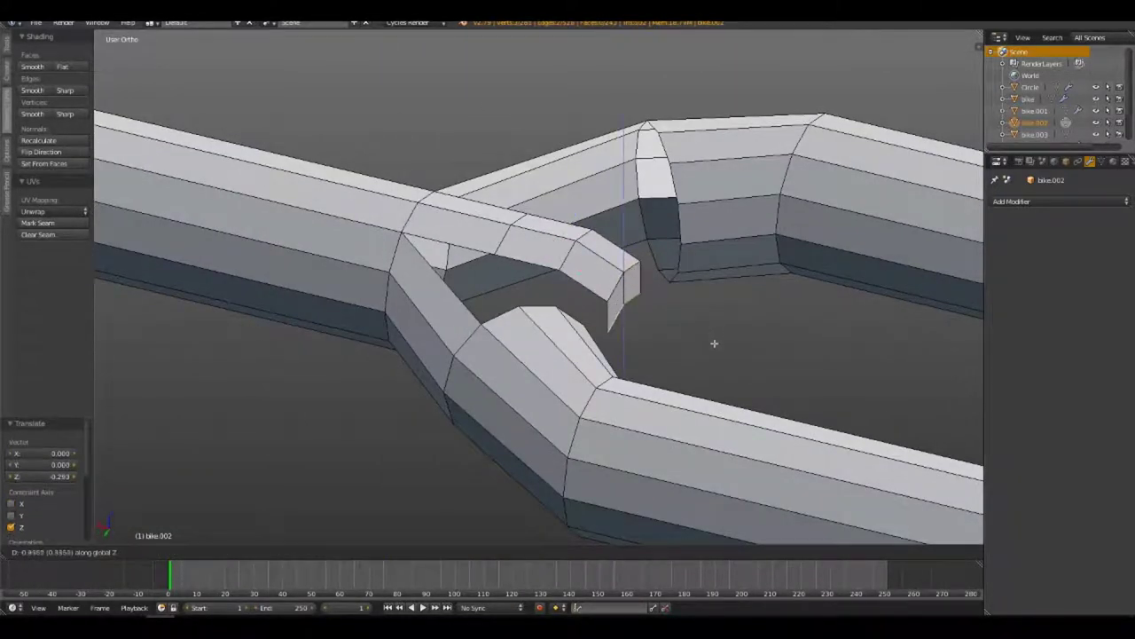
key(a)
From the top view, select the lower-left pipe arm where the pipes meet.
middle_drag(714, 344, 423, 315)
mouse_move(568, 346)
middle_down()
mouse_move(621, 304)
mouse_move(456, 231)
mouse_move(482, 243)
mouse_move(438, 329)
mouse_move(402, 264)
mouse_move(532, 346)
mouse_move(576, 399)
mouse_move(727, 355)
mouse_move(730, 271)
mouse_move(856, 265)
mouse_move(583, 314)
mouse_move(672, 267)
mouse_move(854, 436)
mouse_move(552, 364)
mouse_move(500, 165)
mouse_move(532, 266)
middle_up()
key(z)
key(z)
right_click(438, 329)
key(KP_7)
key(z)
key(ctrl+l)
right_click(564, 414)
key(z)
Extrude a region under the pipe junction and select a bottom edge of the tube.
key(e)
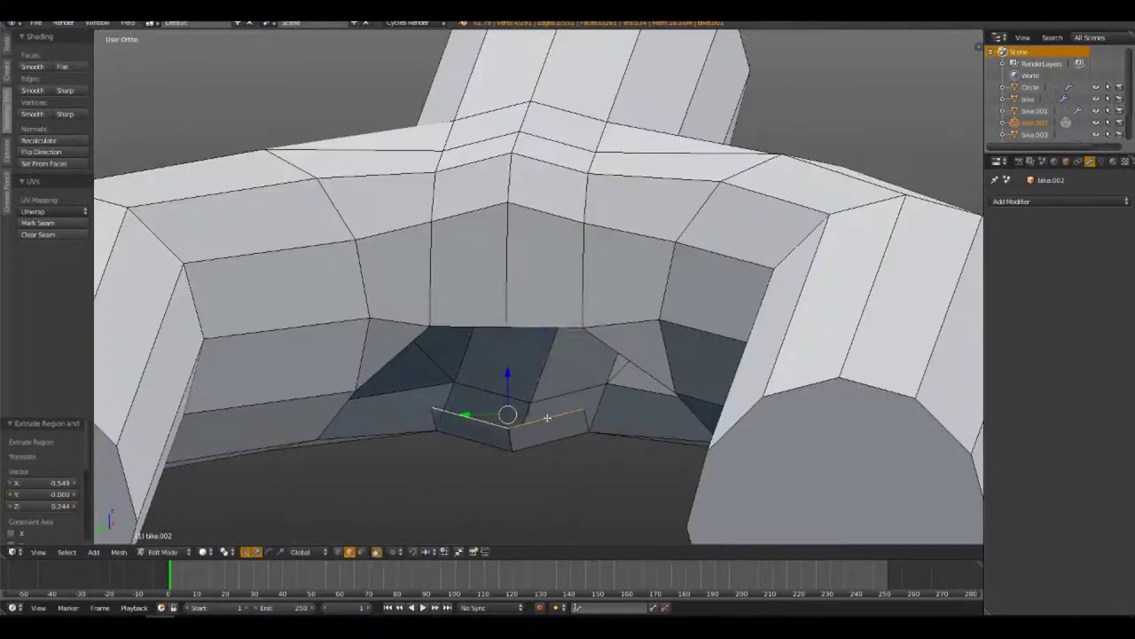
mouse_move(547, 417)
middle_down()
mouse_move(444, 355)
mouse_move(621, 266)
middle_up()
key(a)
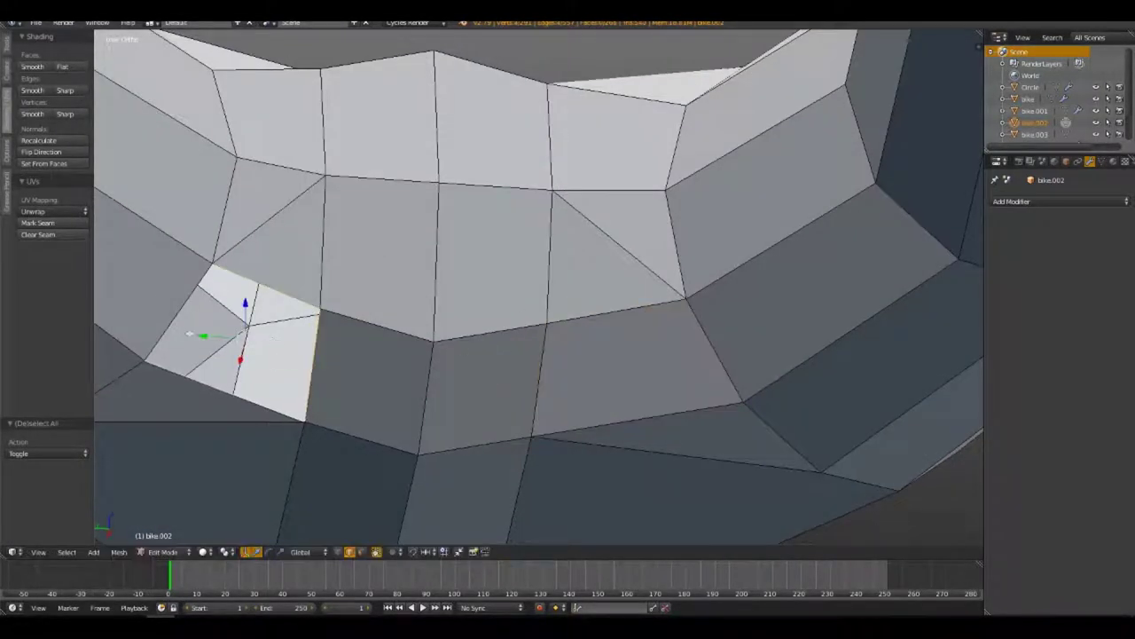
scroll(510, 282, down, 6)
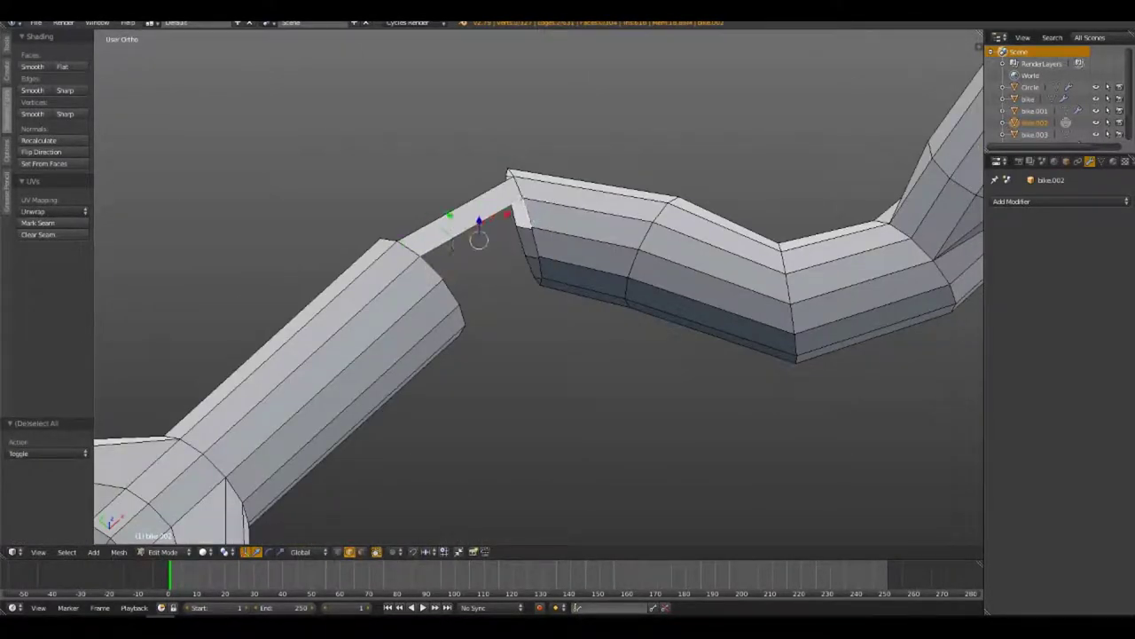
middle_drag(578, 346, 525, 409)
right_click(525, 409)
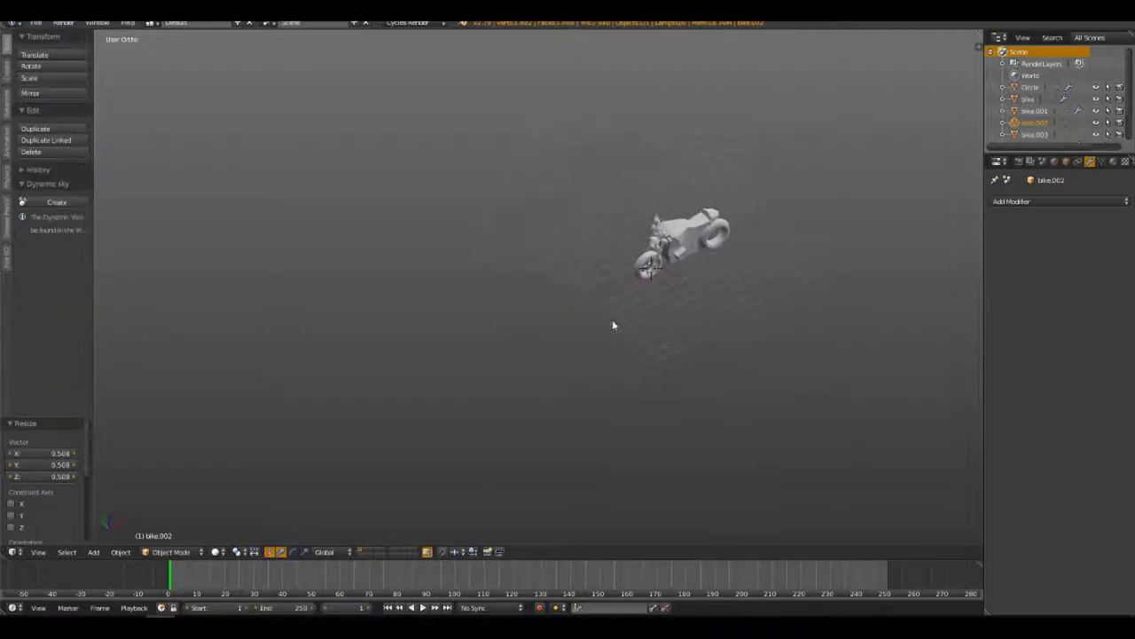
Select the whole exhaust mesh and scale it up slightly in front view.
key(KP_3)
middle_drag(556, 270, 637, 316)
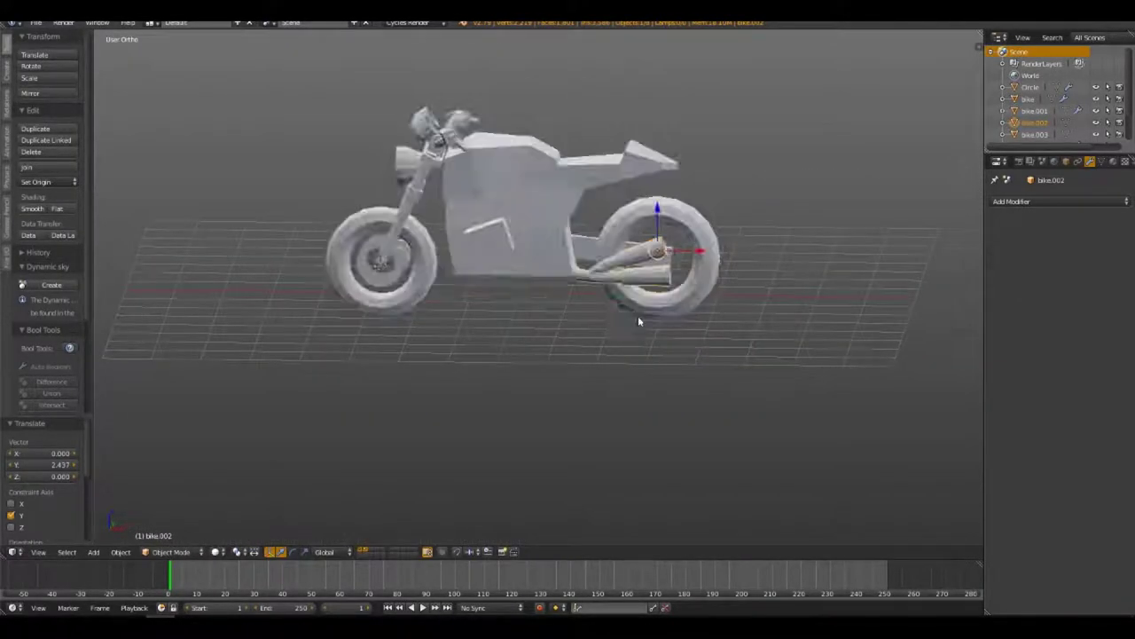
scroll(638, 315, up, 5)
key(Tab)
key(a)
key(KP_1)
key(z)
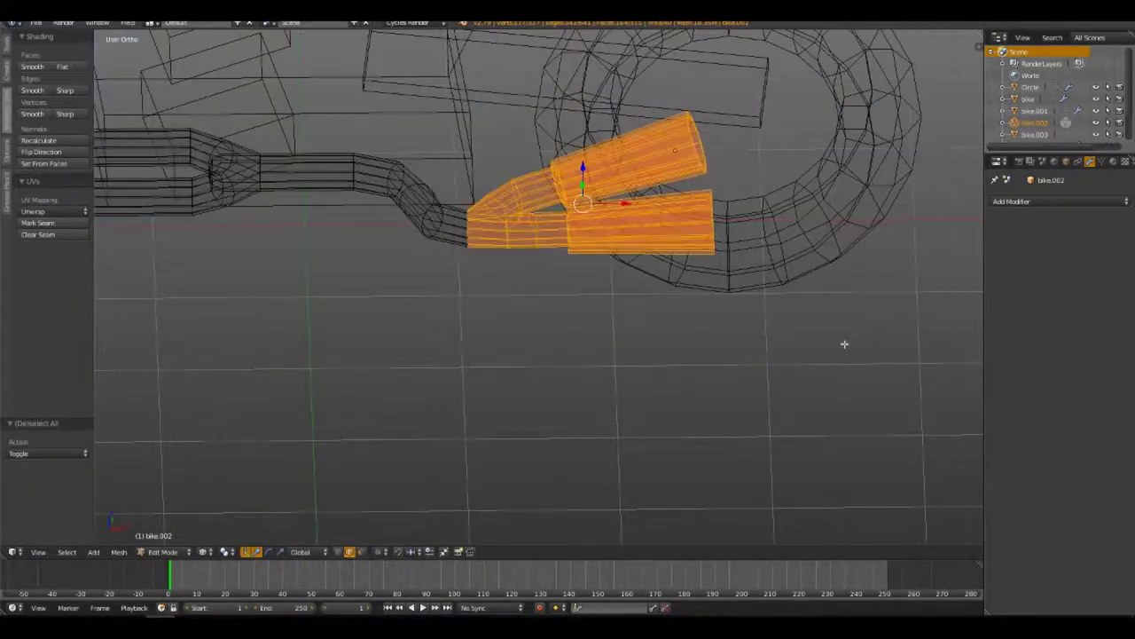
key(s)
click(648, 235)
key(z)
Reselect the entire exhaust in wireframe and move it vertically beneath the bike.
key(Tab)
mouse_move(754, 213)
middle_down()
mouse_move(704, 304)
mouse_move(652, 357)
mouse_move(637, 355)
middle_up()
key(Tab)
key(z)
key(a)
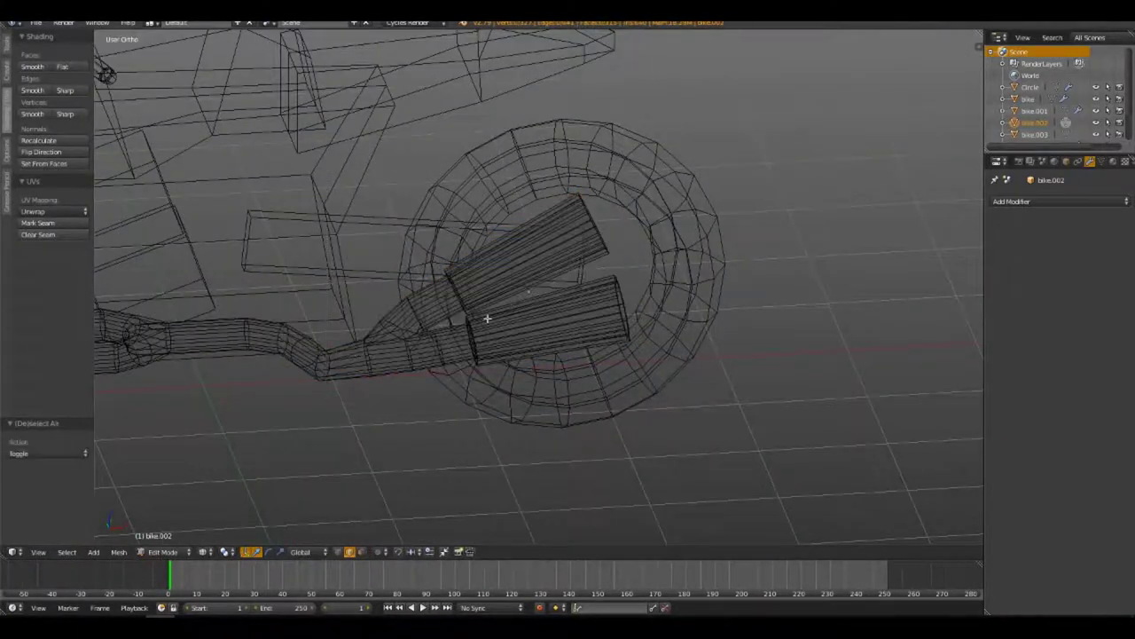
key(KP_1)
key(z)
middle_drag(743, 388, 799, 417)
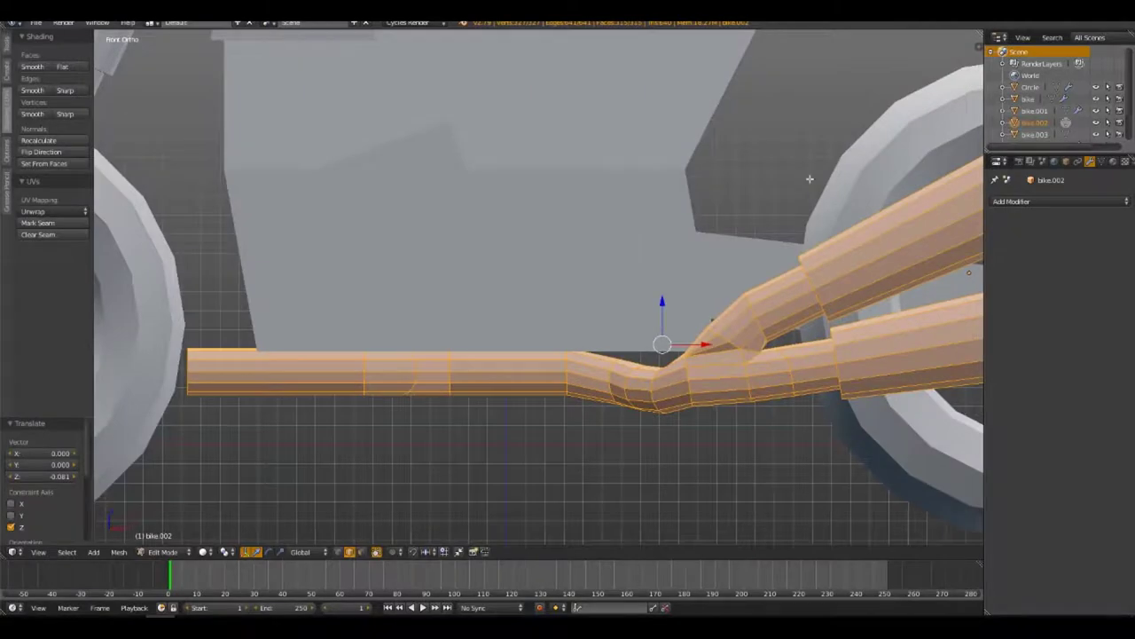
key(z)
key(KP_1)
key(a)
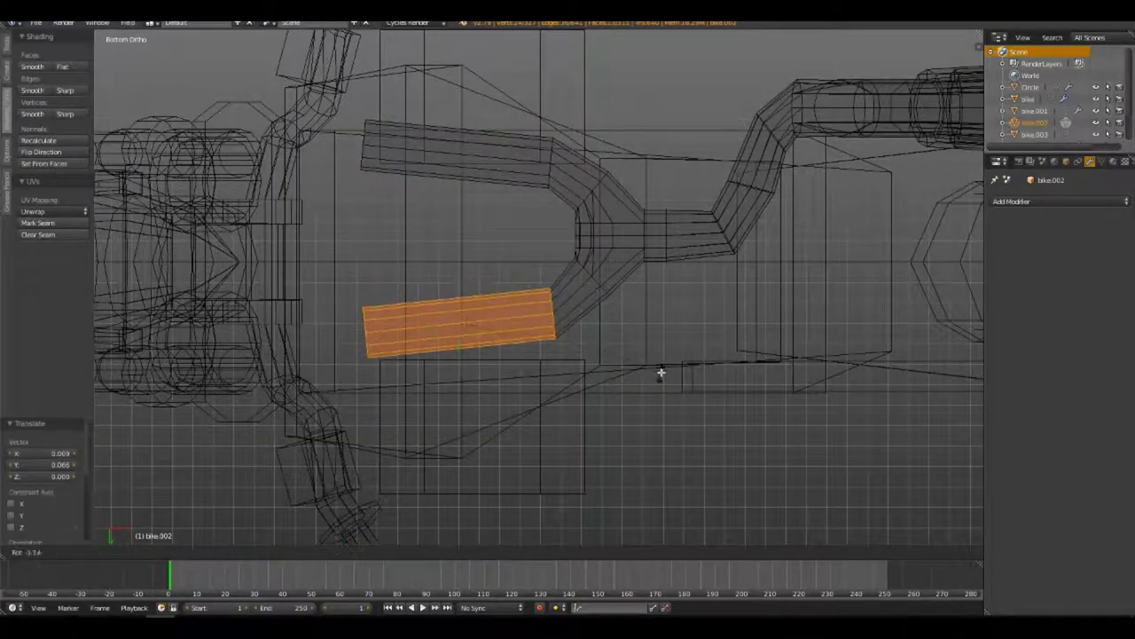
Add an Edge Split modifier to the exhaust and raise its Split Angle.
click(1060, 201)
click(887, 309)
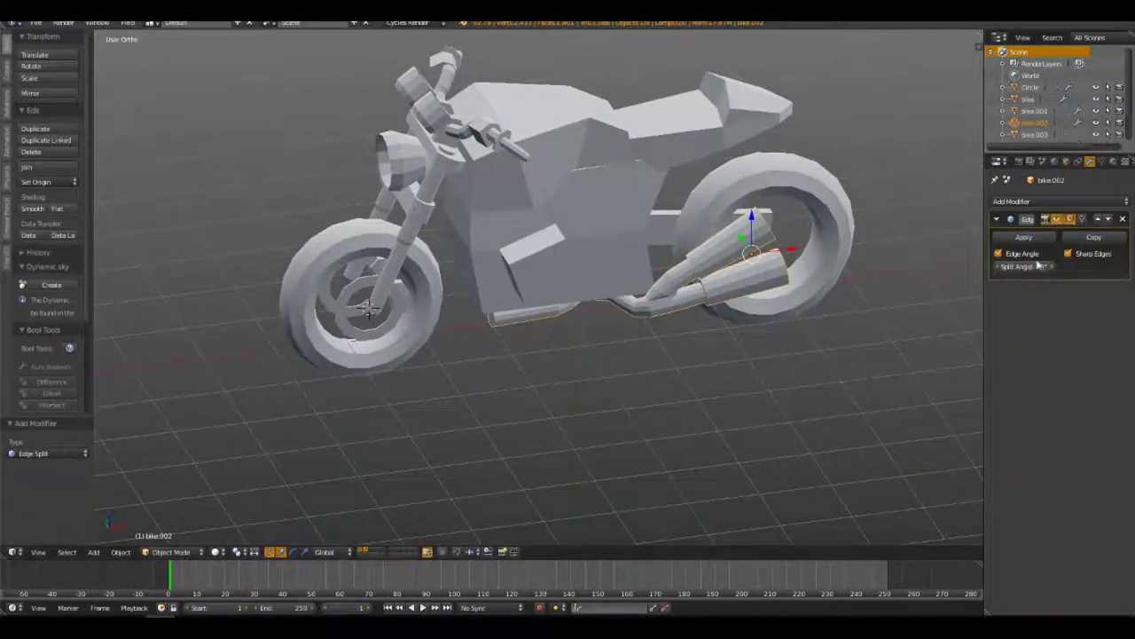
scroll(573, 255, up, 4)
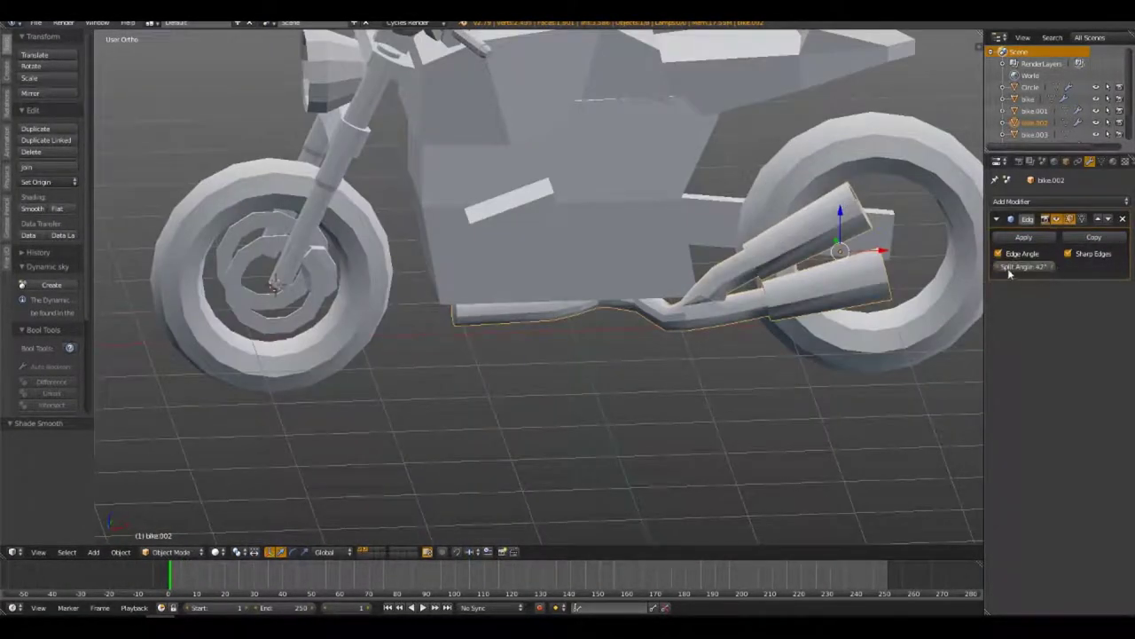
scroll(629, 329, up, 3)
drag(1027, 268, 1034, 277)
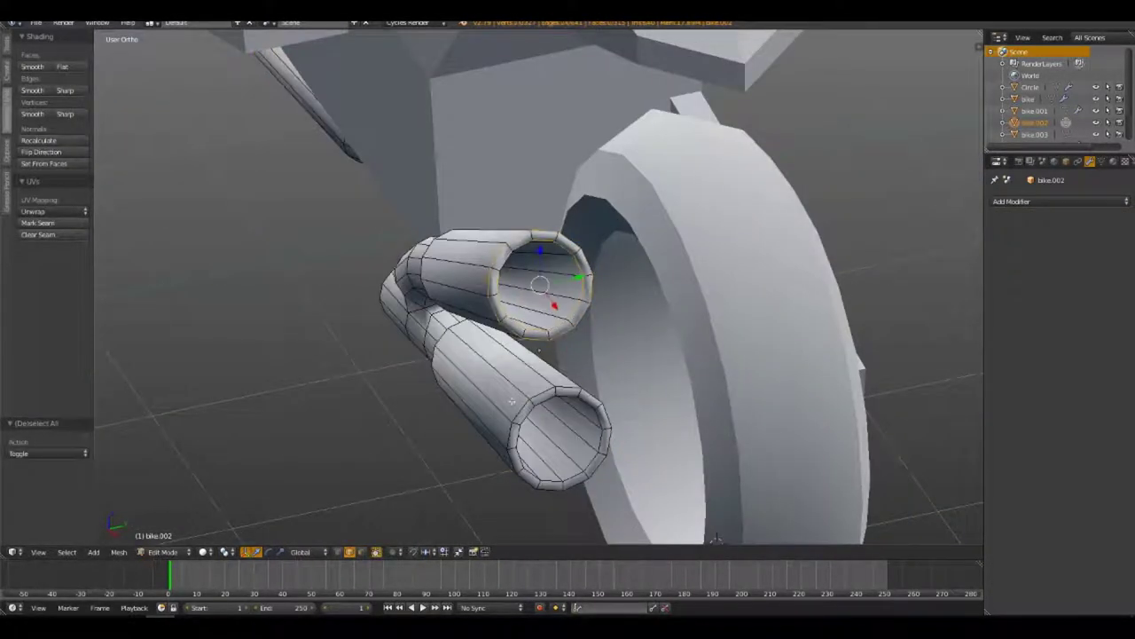
Deselect all, view the pipes from the side, and exit Edit Mode to show the bike.
key(a)
mouse_move(423, 346)
middle_down()
mouse_move(976, 247)
mouse_move(732, 480)
middle_up()
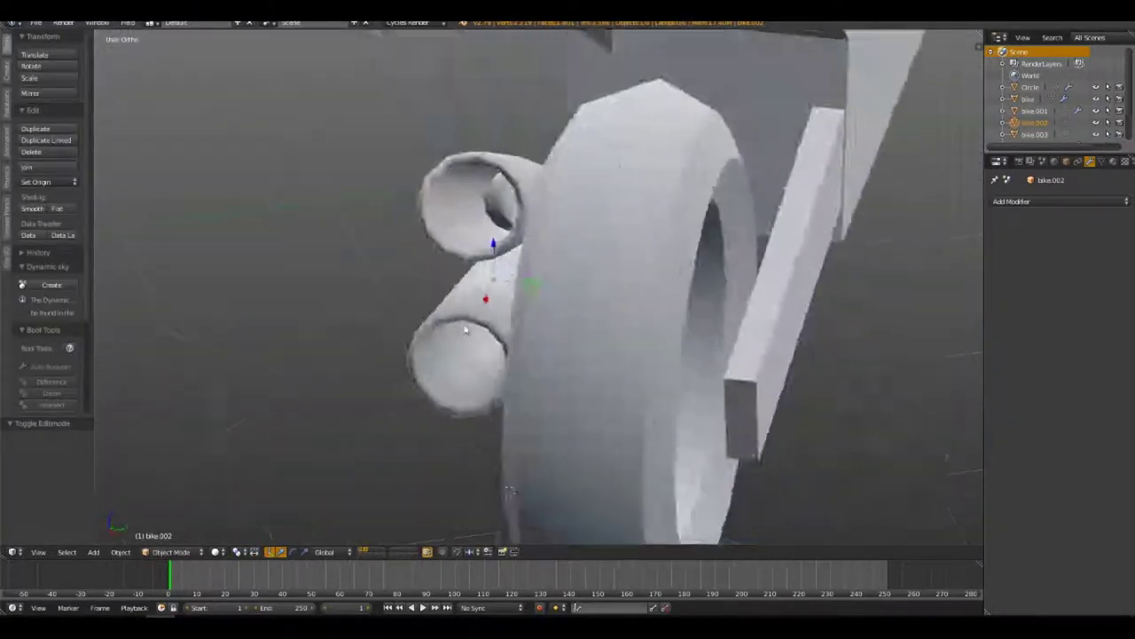
key(Tab)
key(Tab)
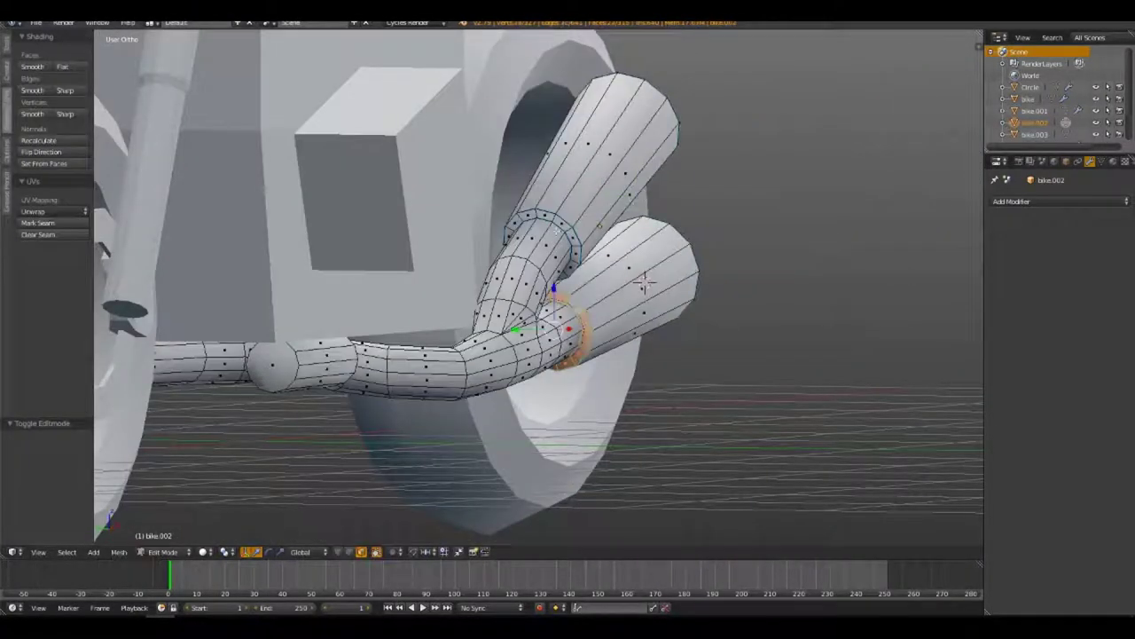